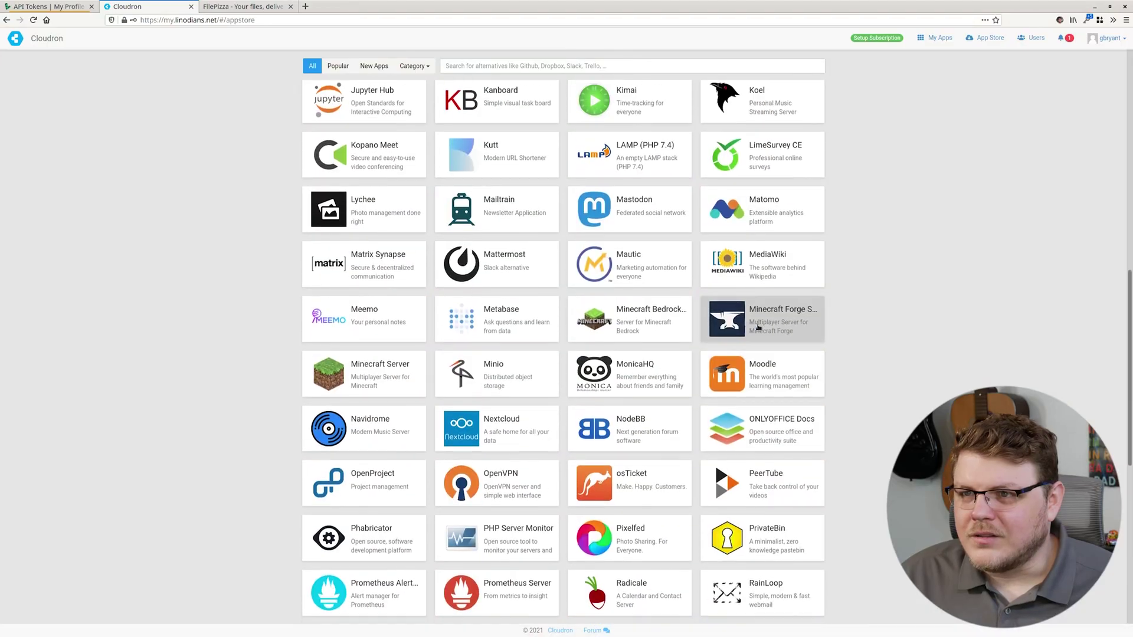
- Find Gitea in the App Store and open its details
scroll(513, 257, "up", 3)
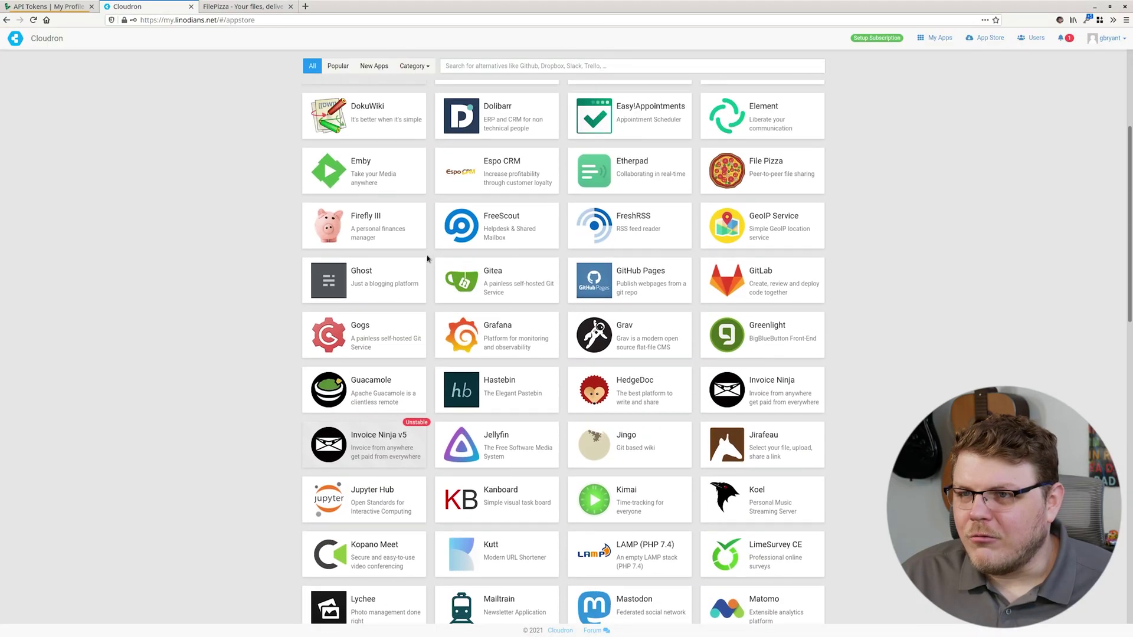
left_click(507, 283)
scroll(652, 283, "down", 5)
scroll(658, 281, "up", 5)
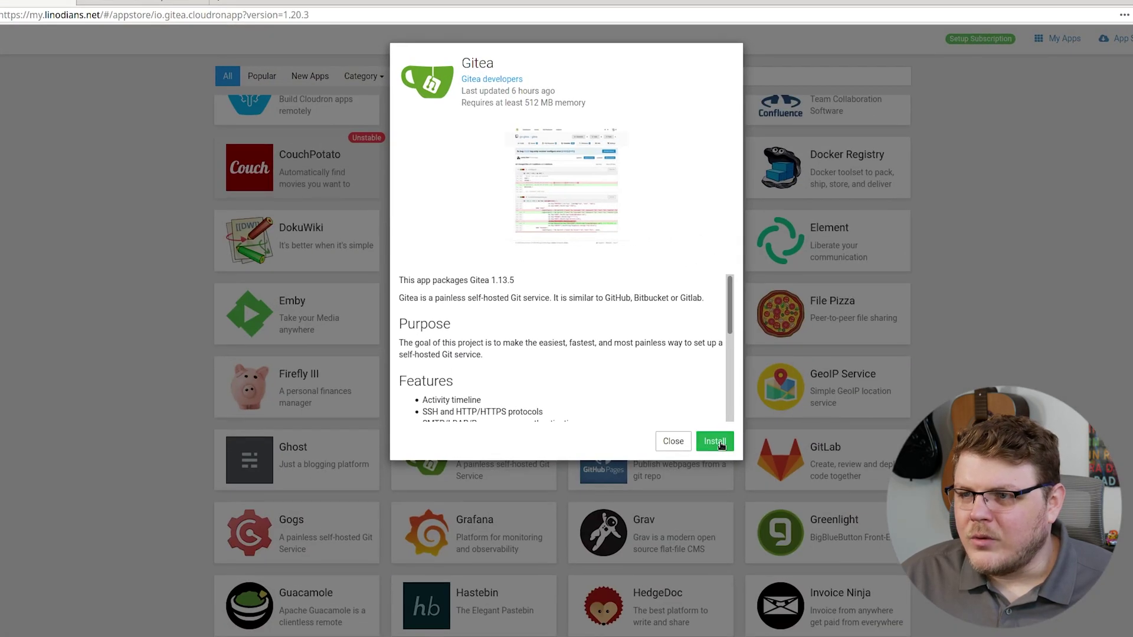
- Install Gitea at the location 'git'
left_click(708, 425)
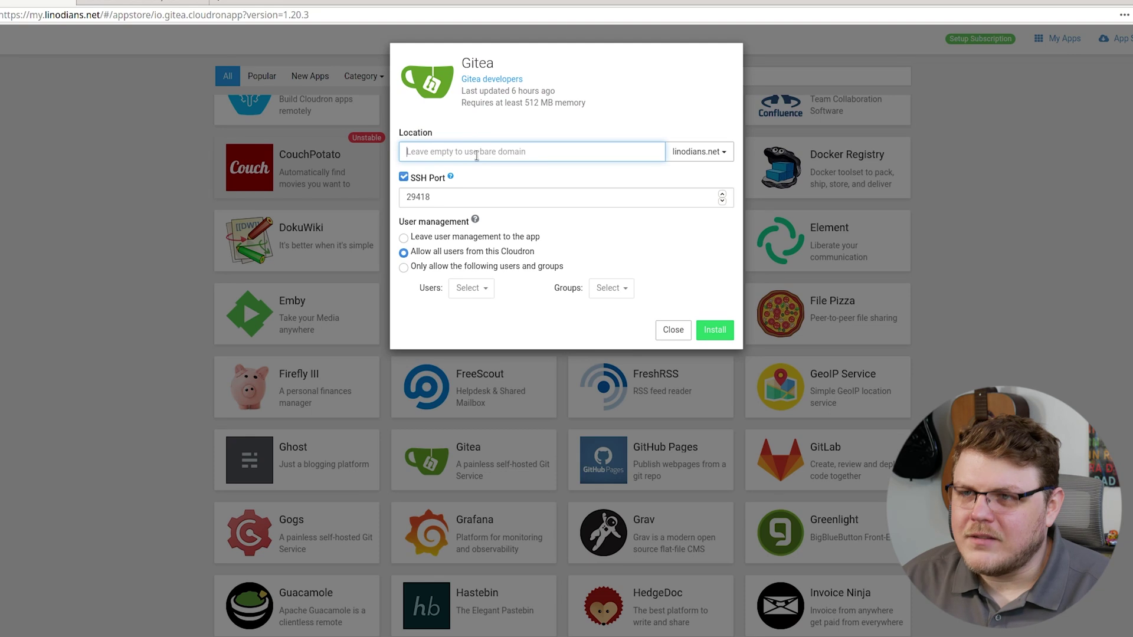
type("git")
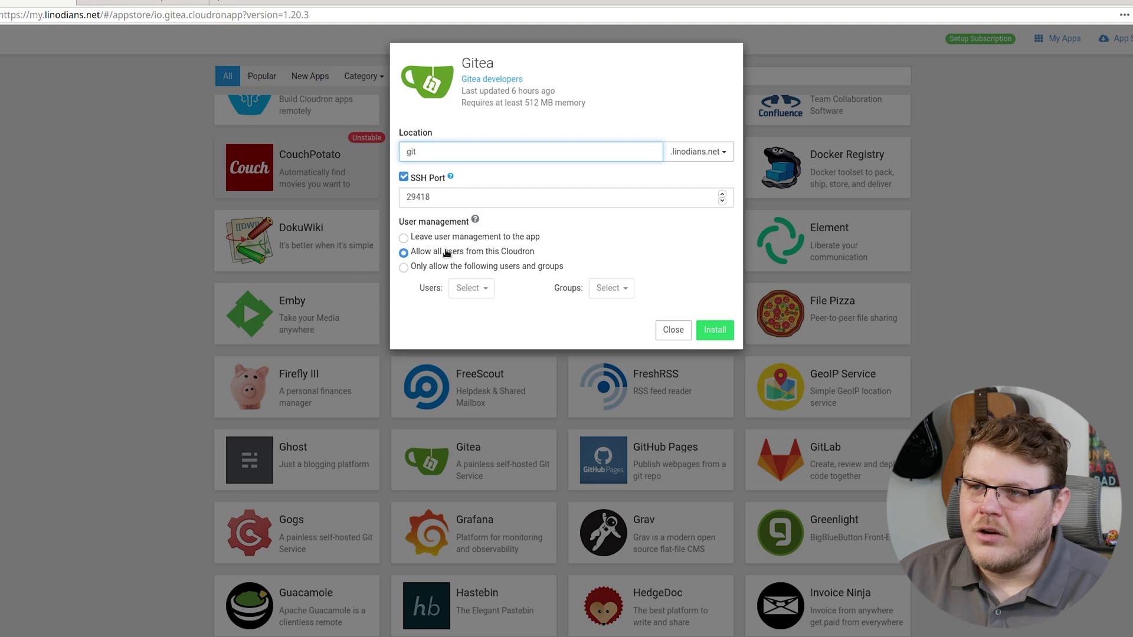
left_click(712, 333)
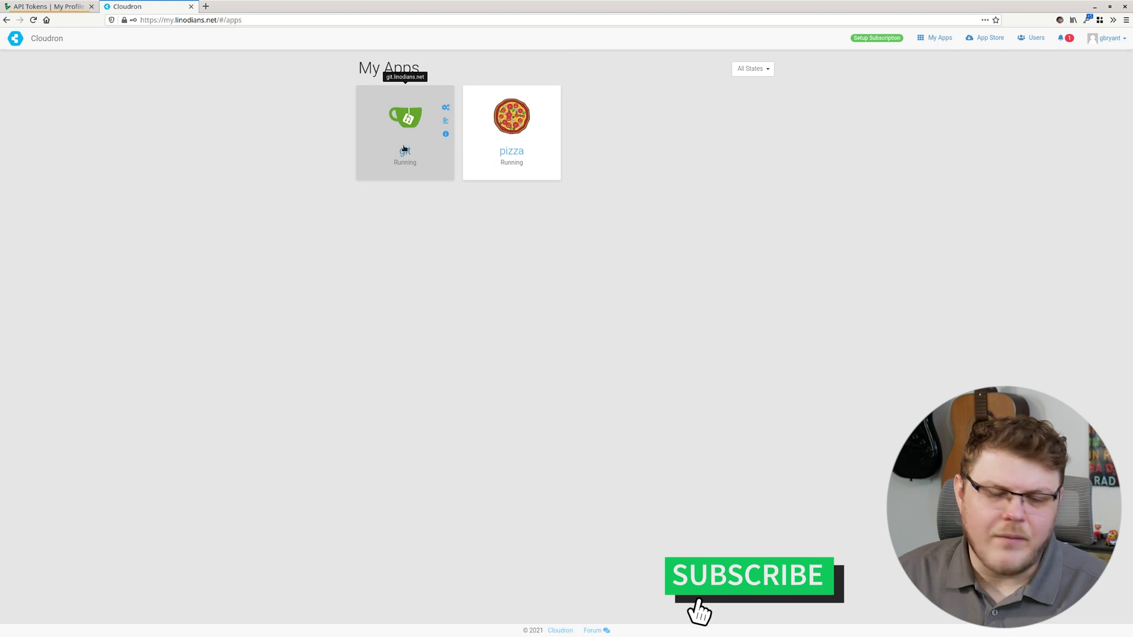
- Open the installed Gitea app's post-install notes and copy the admin username
left_click(405, 151)
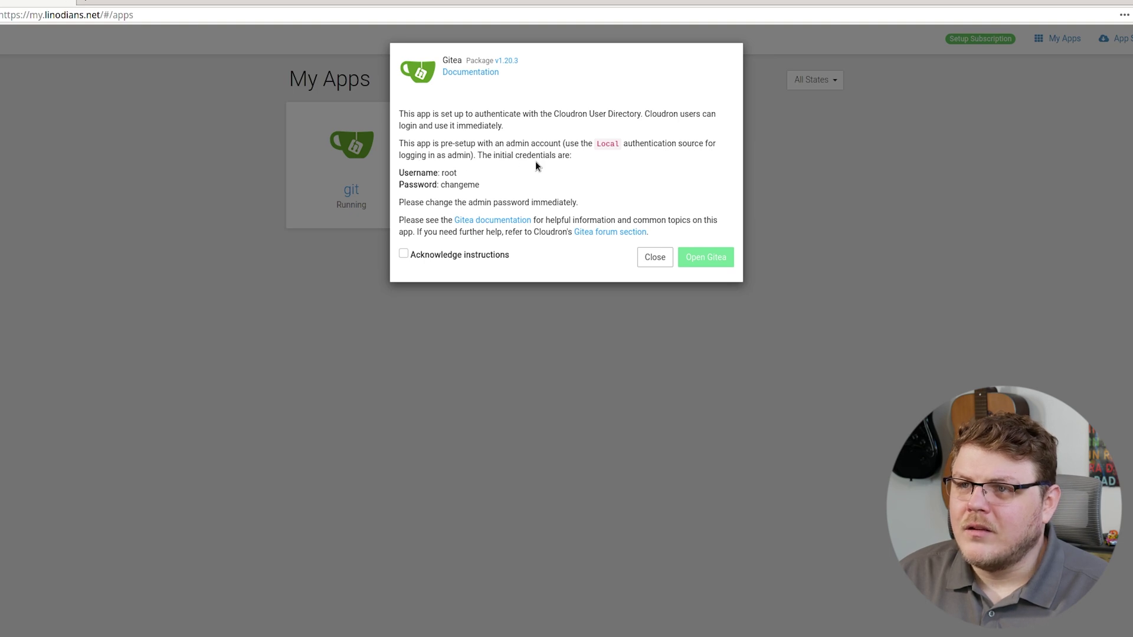
double_click(452, 173)
right_click(452, 172)
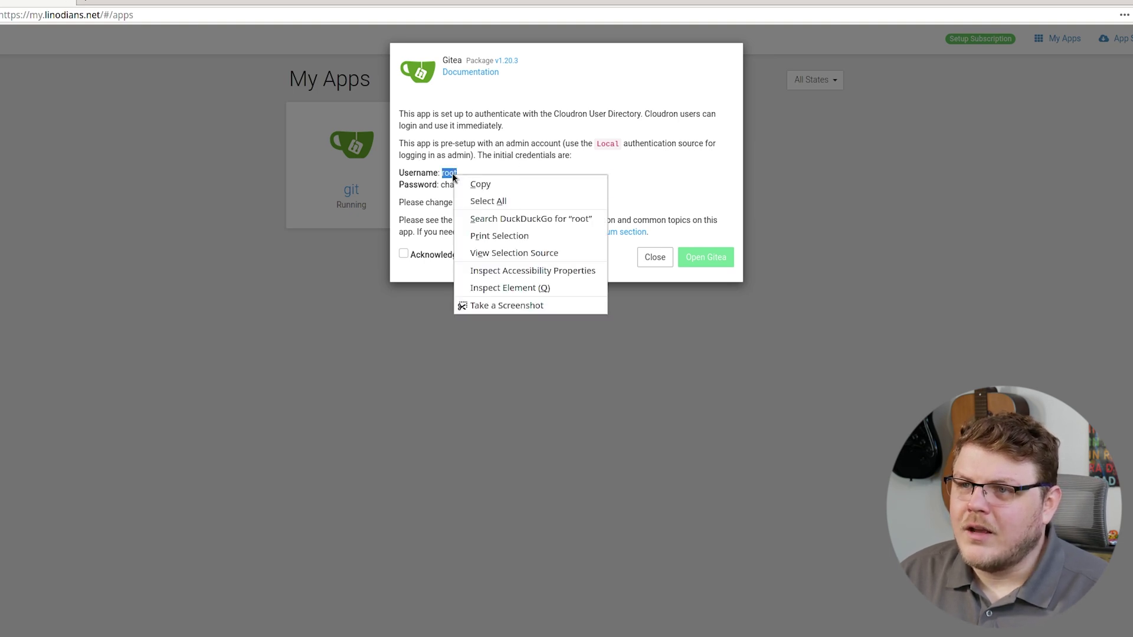
left_click(493, 185)
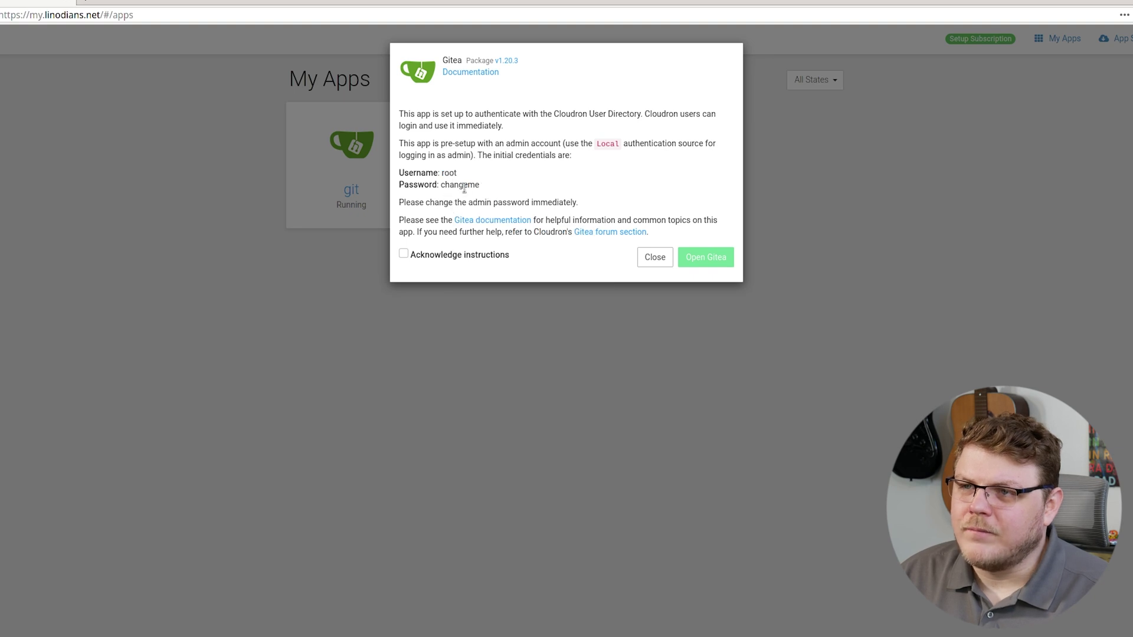
- Select the admin password, mark the instructions acknowledged, and open the Gitea site
double_click(464, 186)
left_click(403, 254)
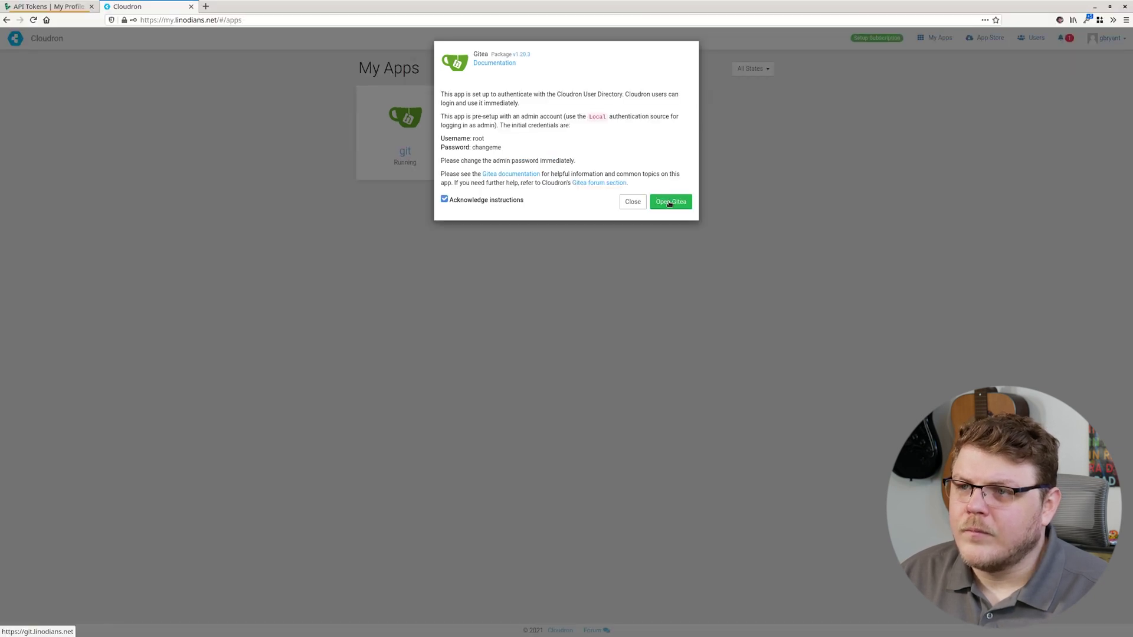
left_click(670, 203)
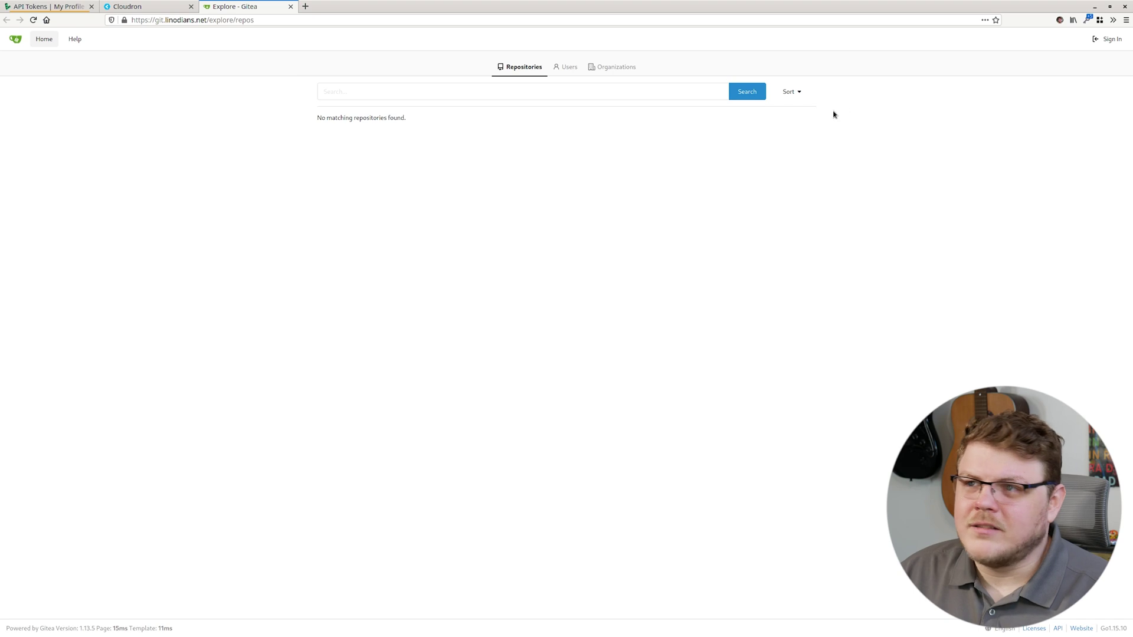
- Sign in to Gitea as root with Remember Me ticked
left_click(1108, 39)
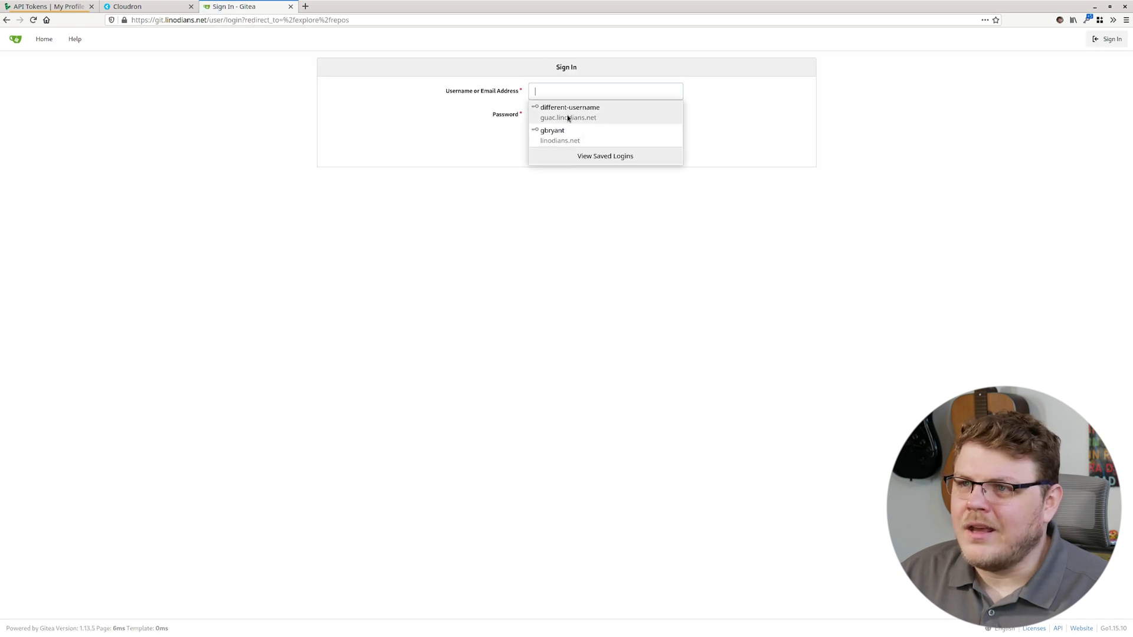
left_click(557, 92)
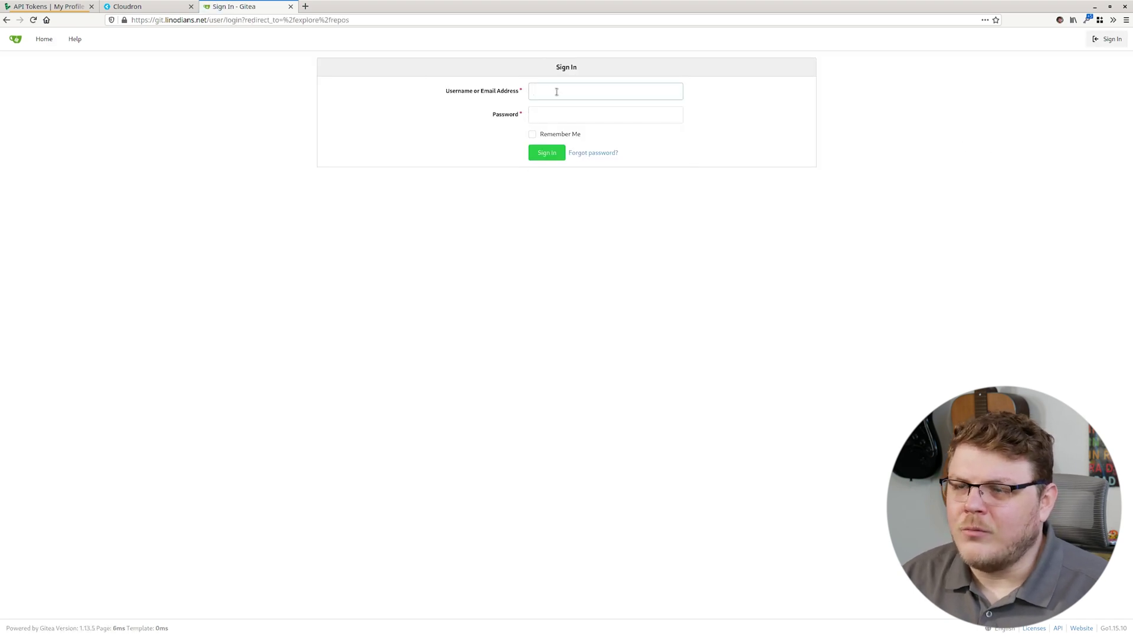
key("ctrl+v")
key("ctrl+a")
key("BackSpace")
type("a")
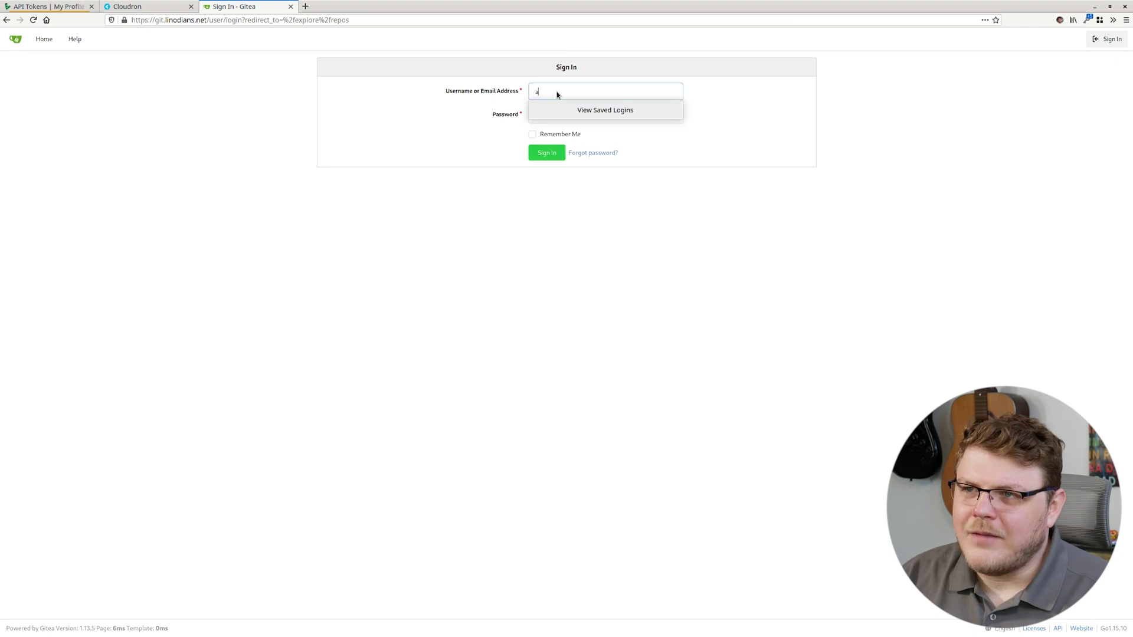
type("d")
key("BackSpace")
key("BackSpace")
type("ro")
key("Down")
key("Return")
left_click(532, 135)
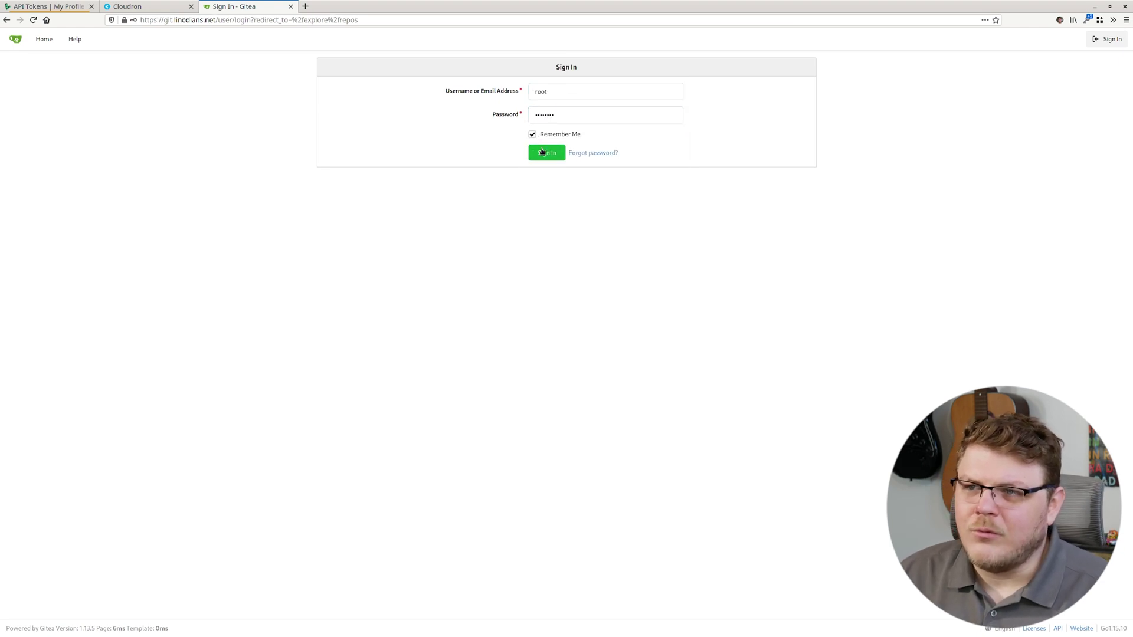
left_click(546, 153)
left_click(171, 213)
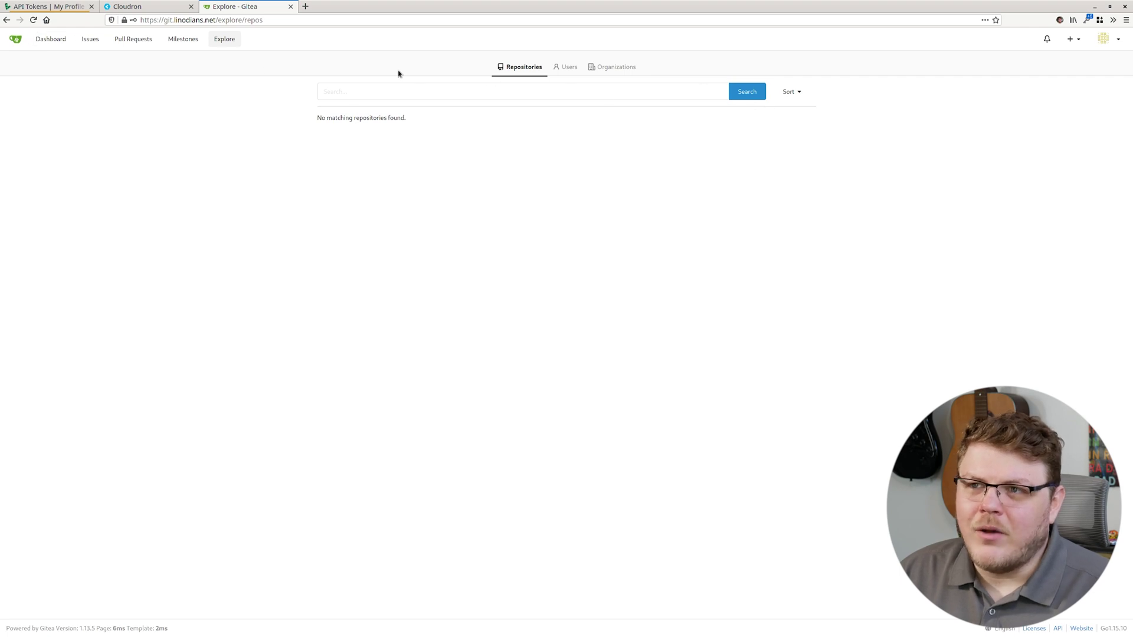
- Check Explore > Users lists only root, then return to the empty Repositories list
left_click(567, 66)
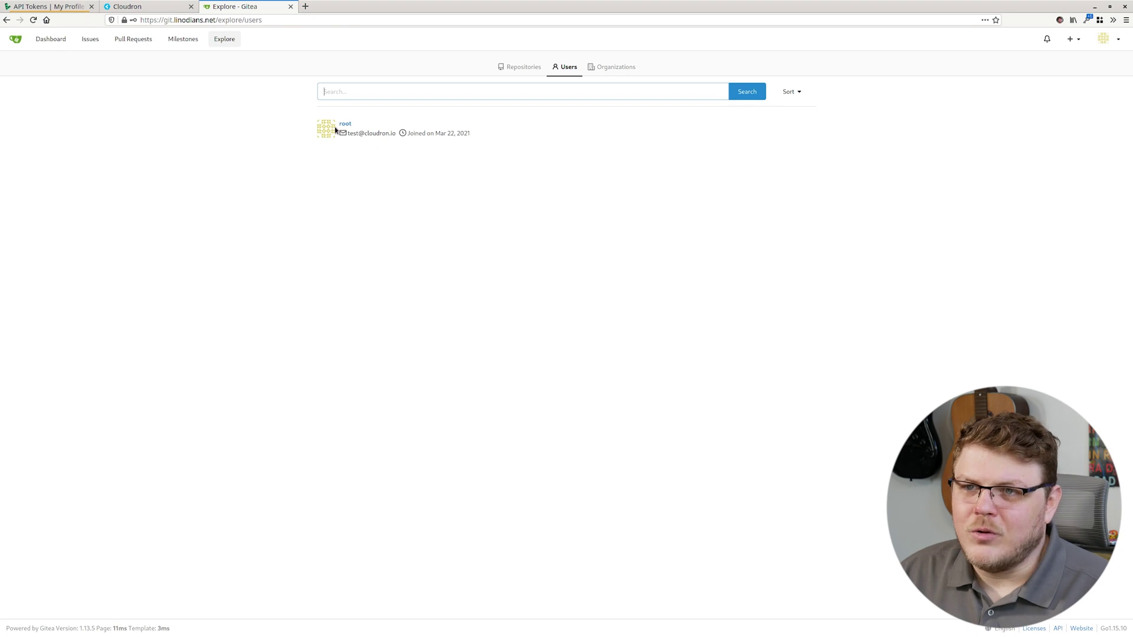
left_click(528, 67)
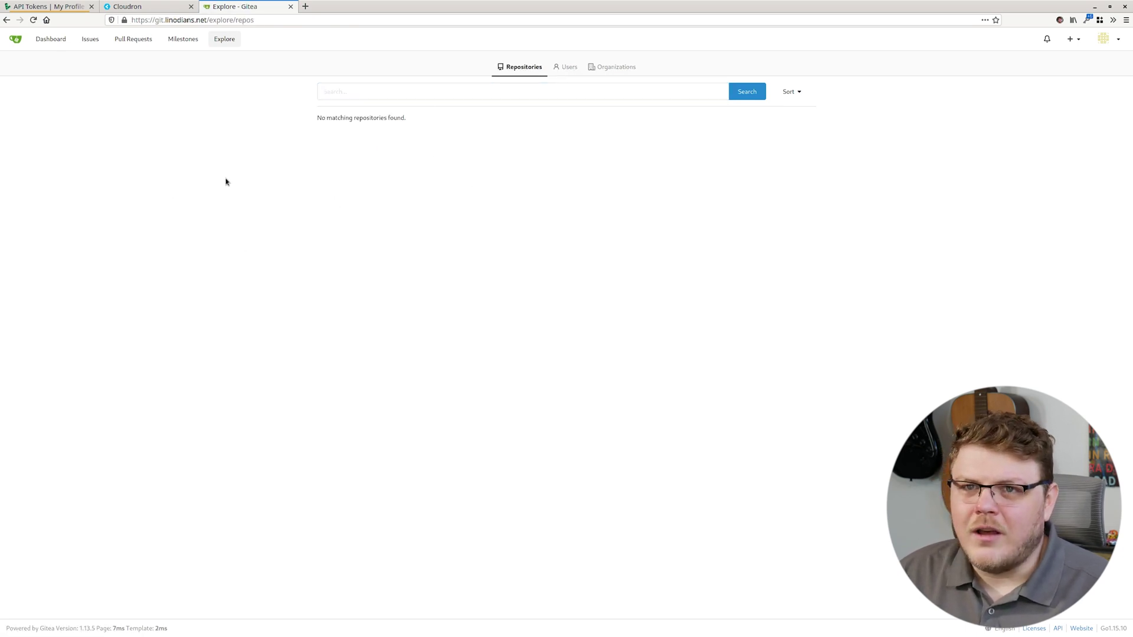
mouse_move(0, 0)
key("Escape")
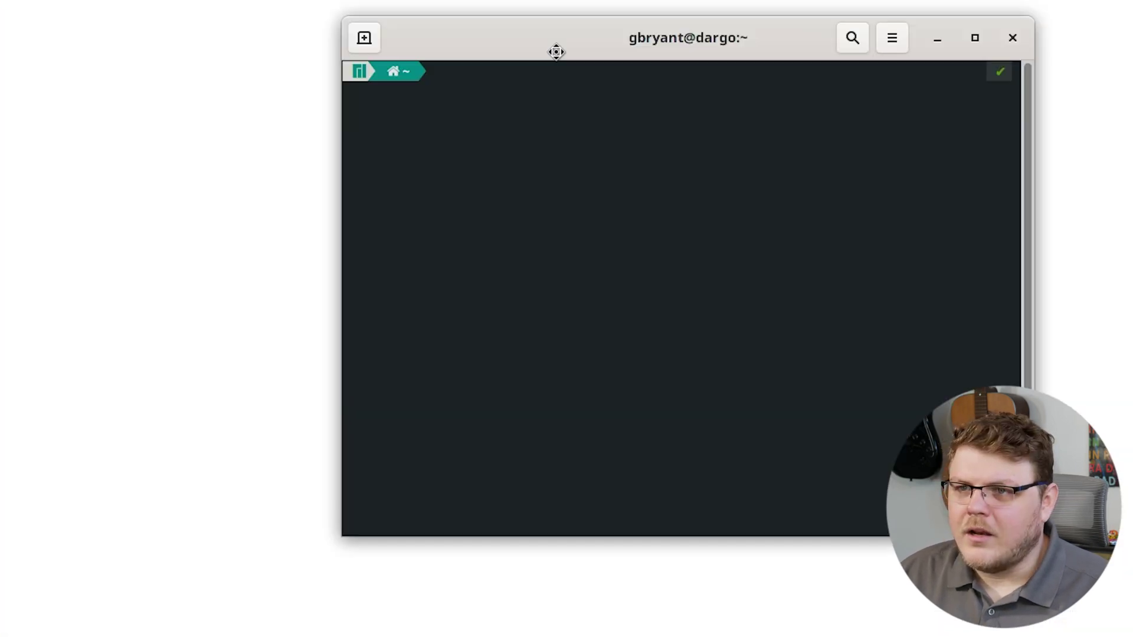
- In src, create and enter a test-repo folder containing an empty readme.md
left_click_drag(556, 49, 280, 96)
type("cd ")
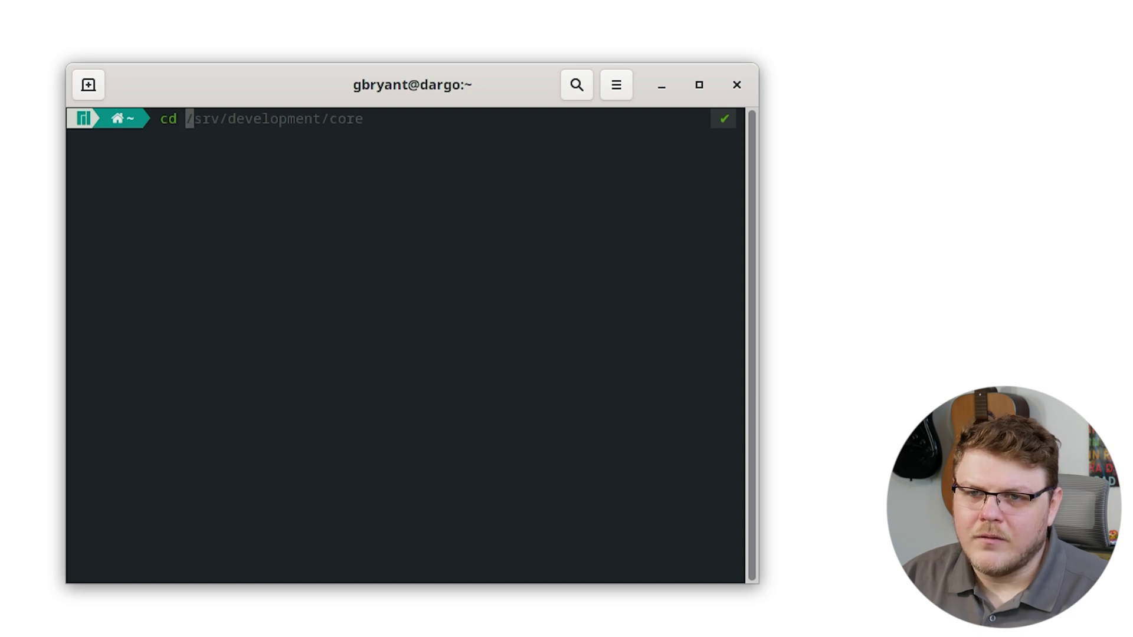
type("src/")
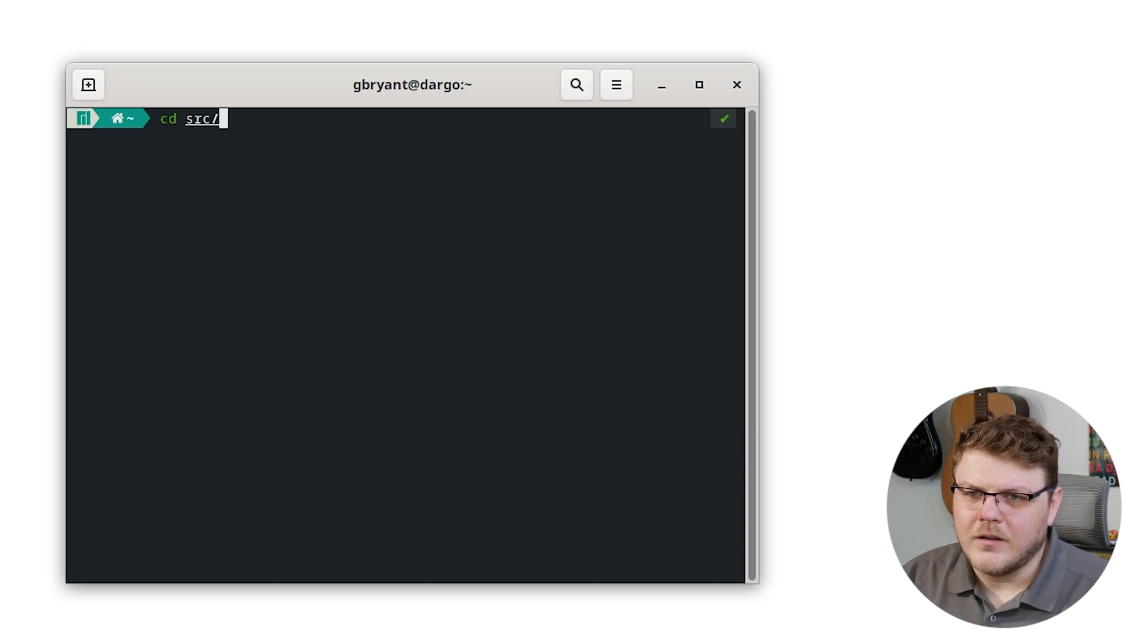
key("Return")
type("mkdir ")
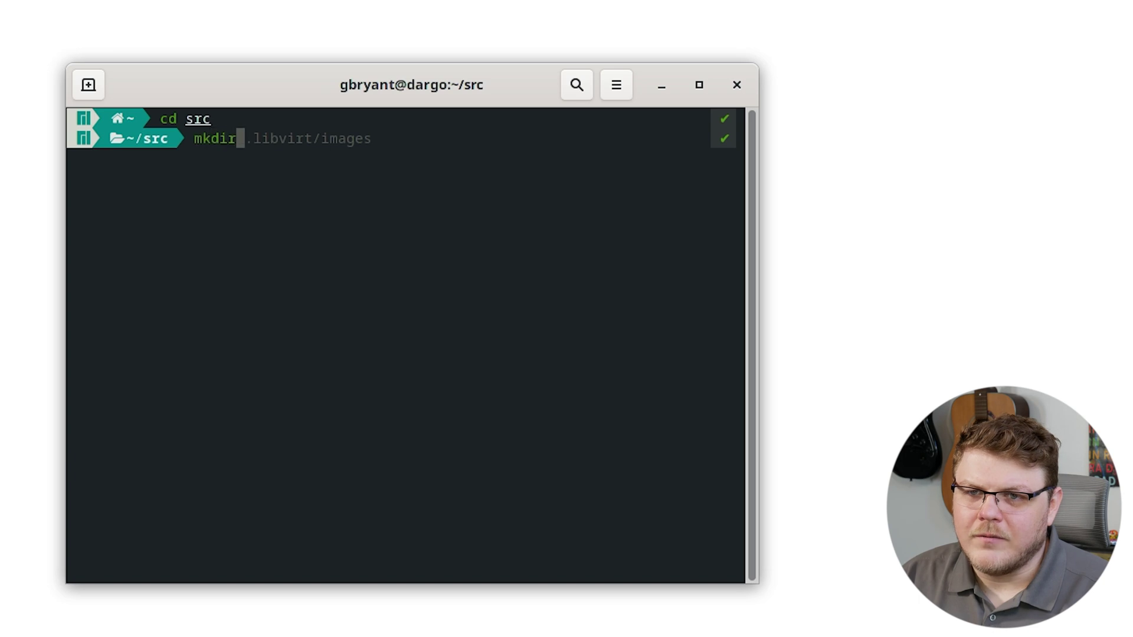
type("t")
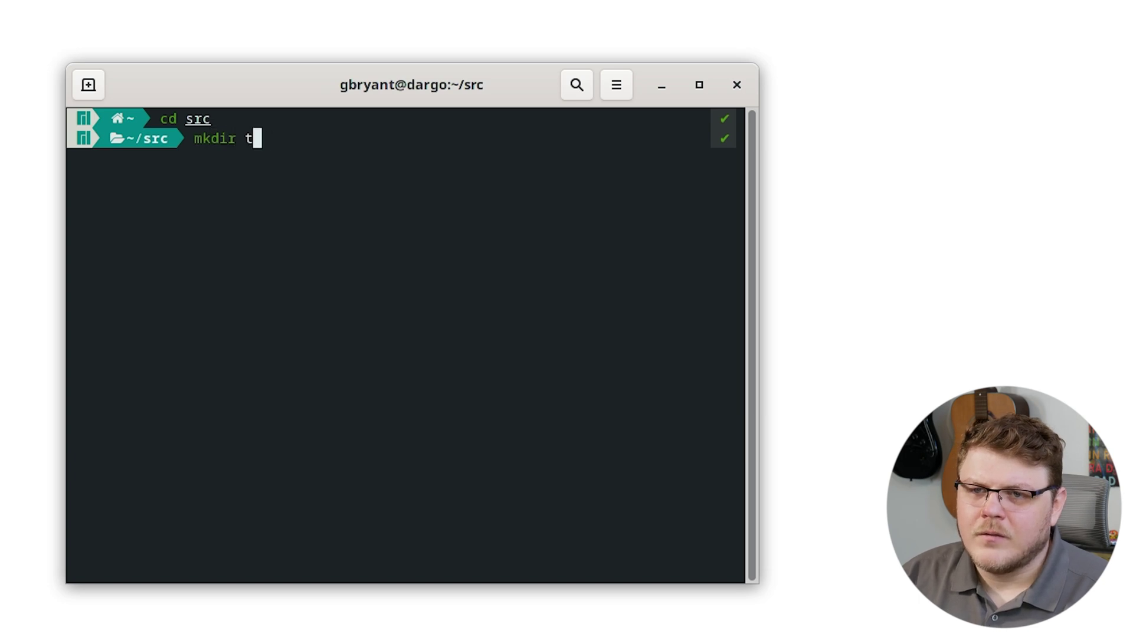
type("est-repo")
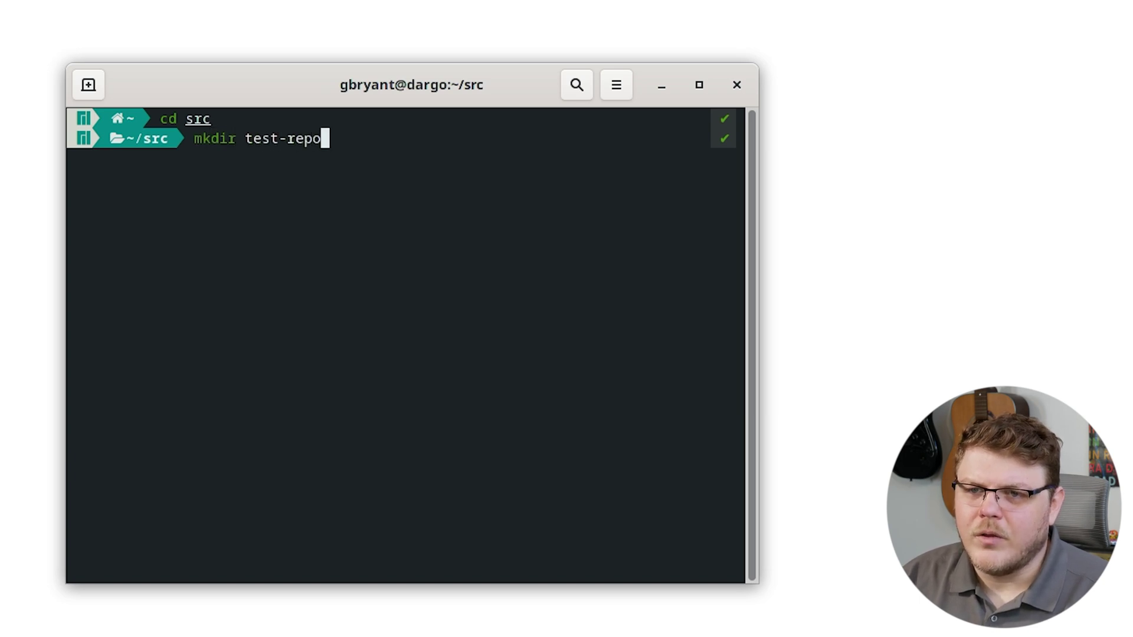
key("Return")
type("cd")
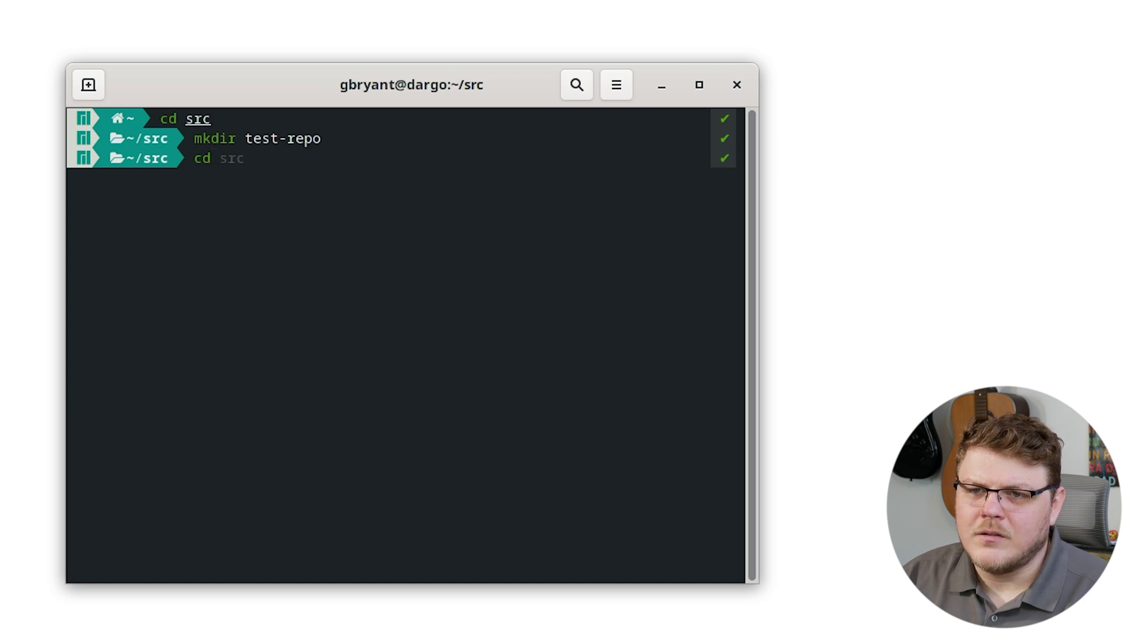
type(" tes")
key("Tab")
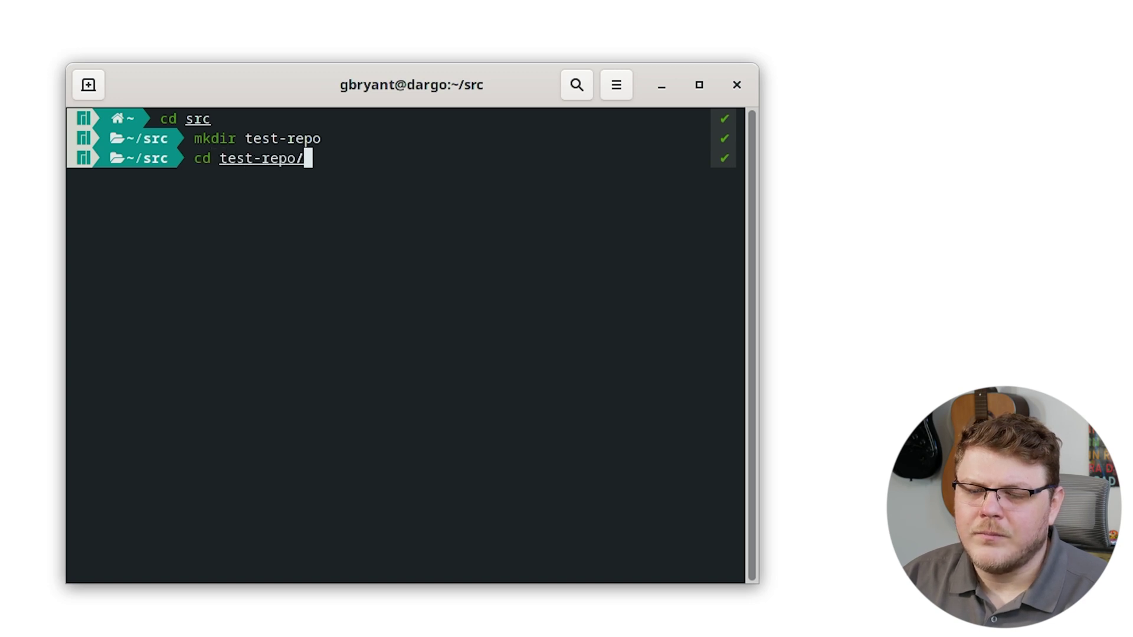
key("Return")
type("touch read")
key("BackSpace")
key("BackSpace")
type("adme.md")
key("Return")
- Write '# Hello, world!' into readme.md with nano, save, and run git init
type("nano rea")
key("Tab")
key("Return")
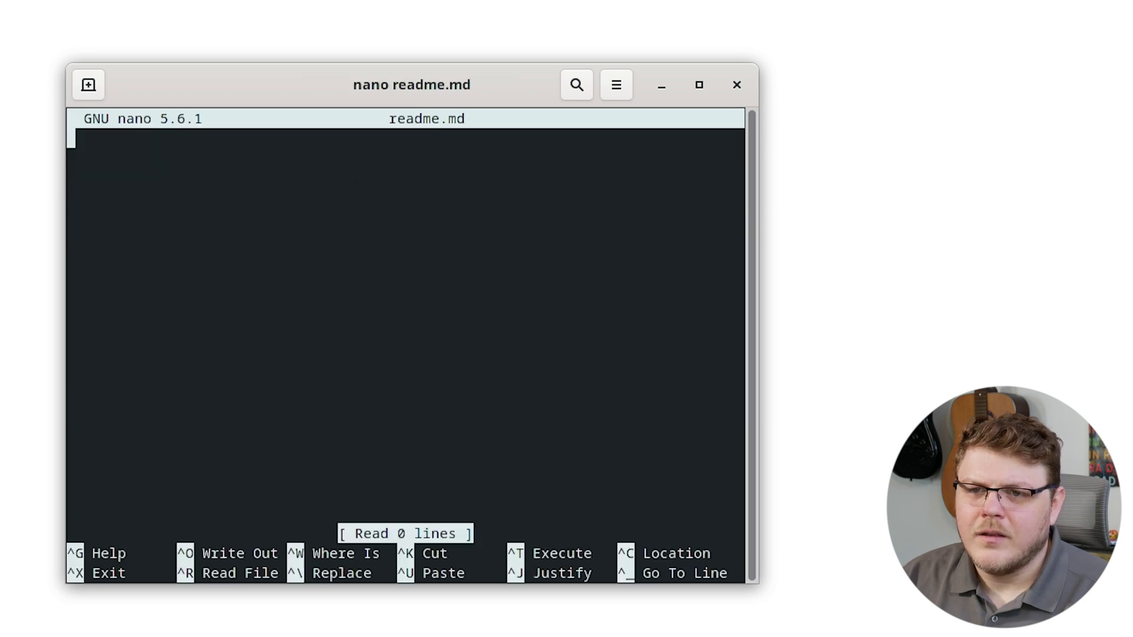
type("@")
type(" #")
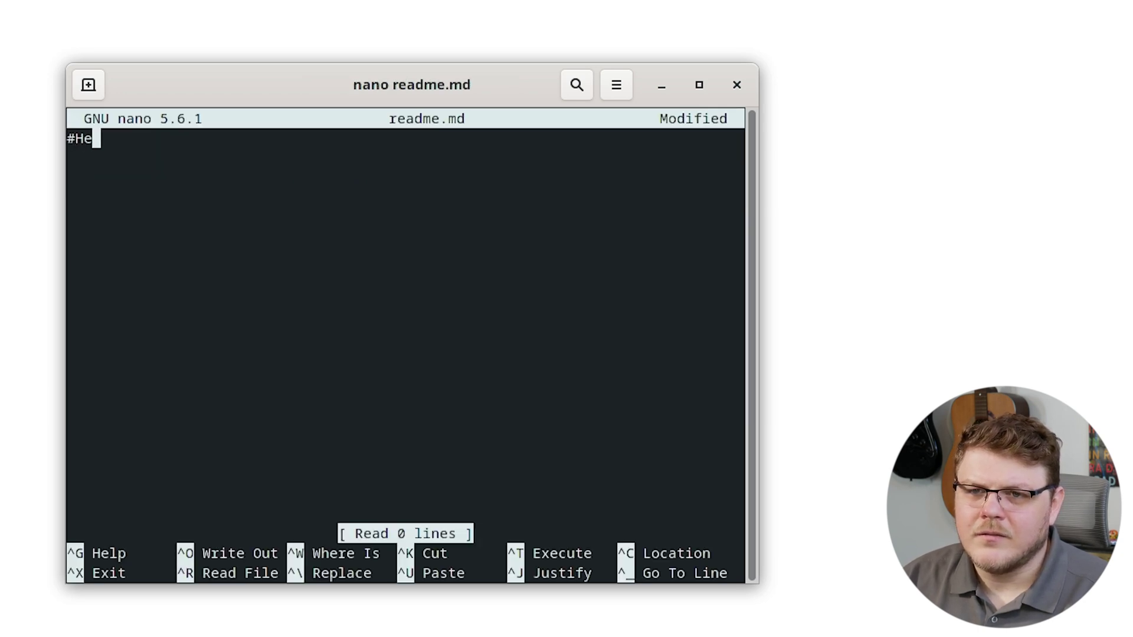
key("BackSpace")
type("Hello, world!")
key("ctrl+x")
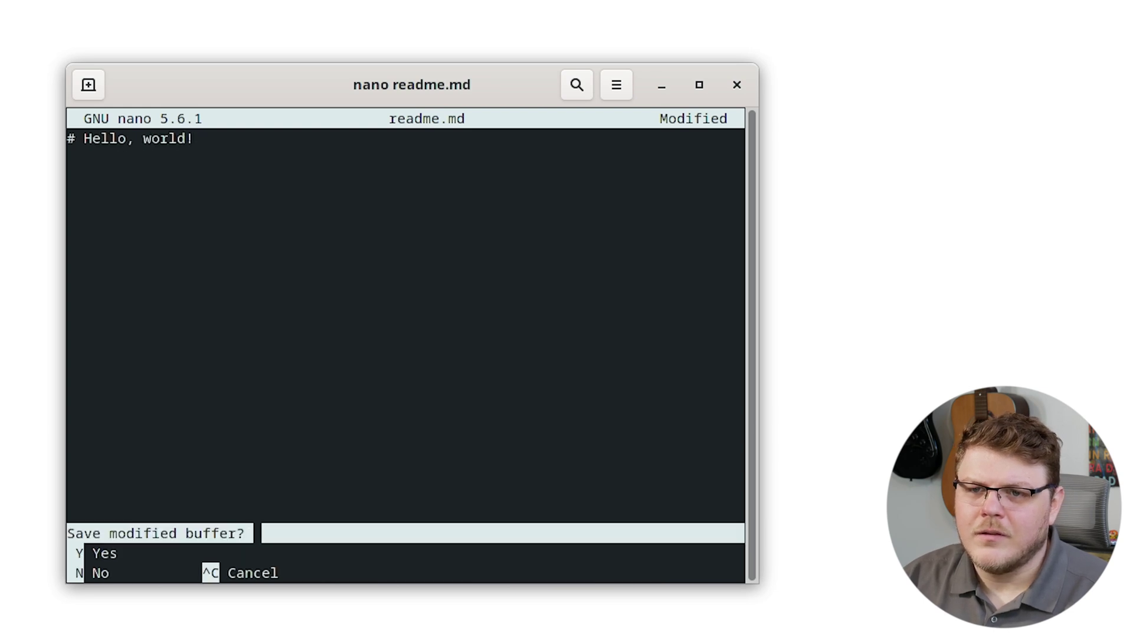
key("y")
key("Return")
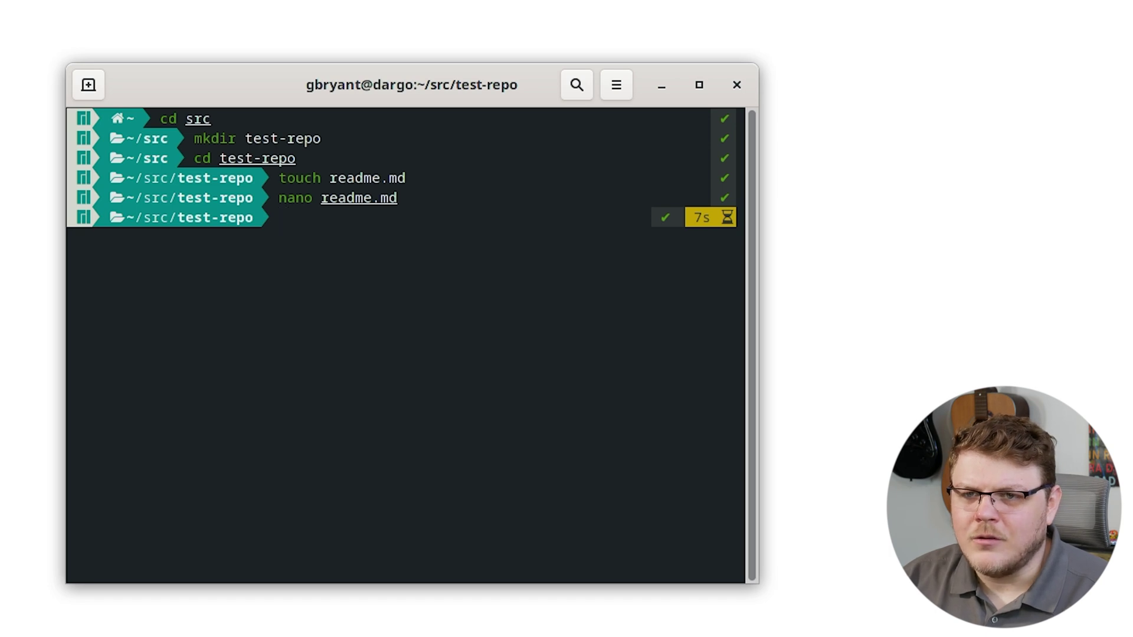
type("git init")
key("Return")
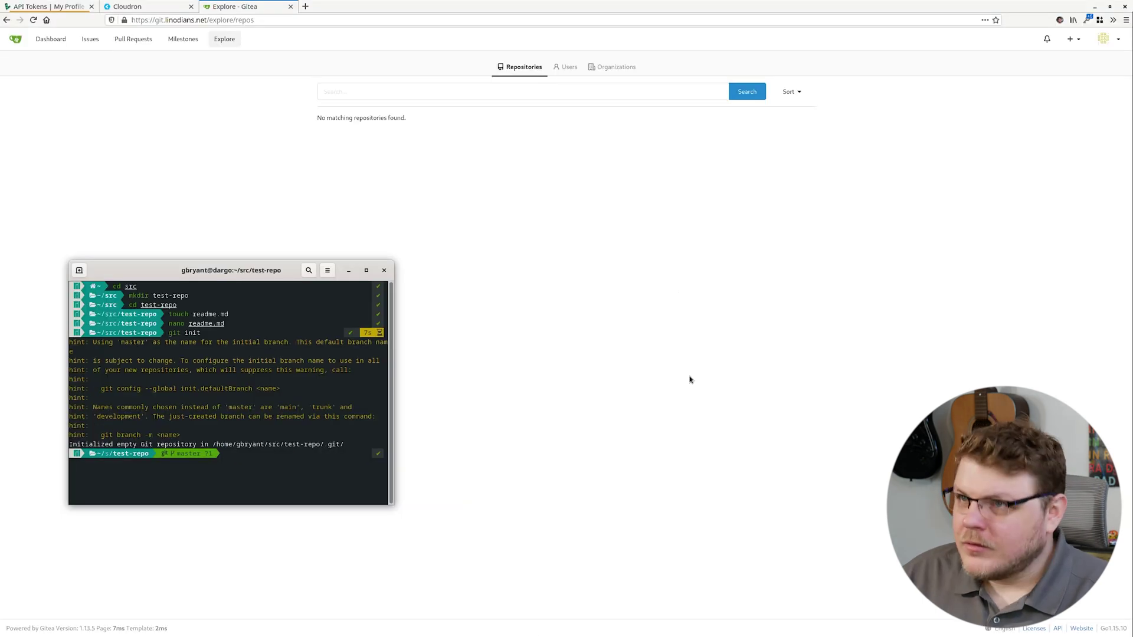
- Create a new Gitea repository named 'test' with default settings and no template
left_click(690, 228)
left_click(1070, 39)
left_click(1047, 59)
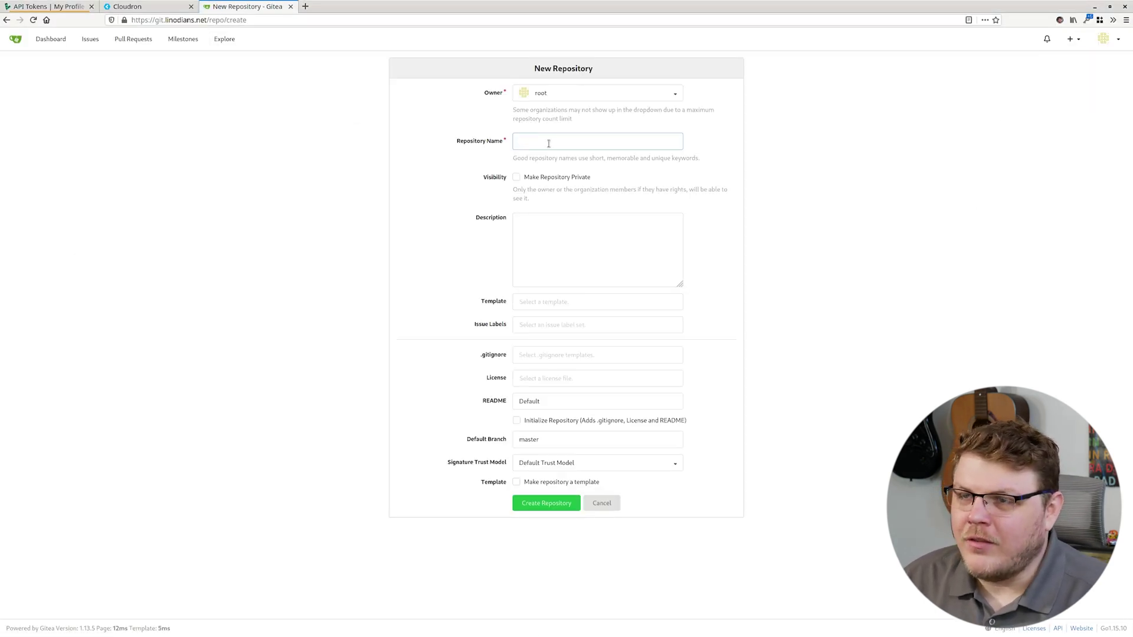
type("test")
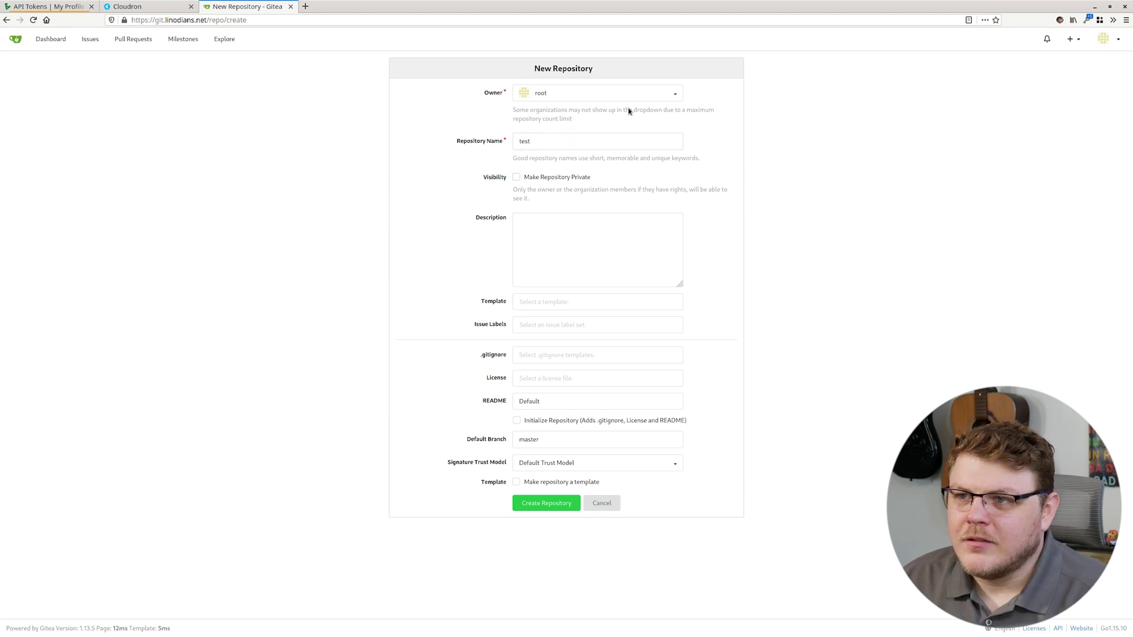
left_click(536, 302)
left_click(435, 392)
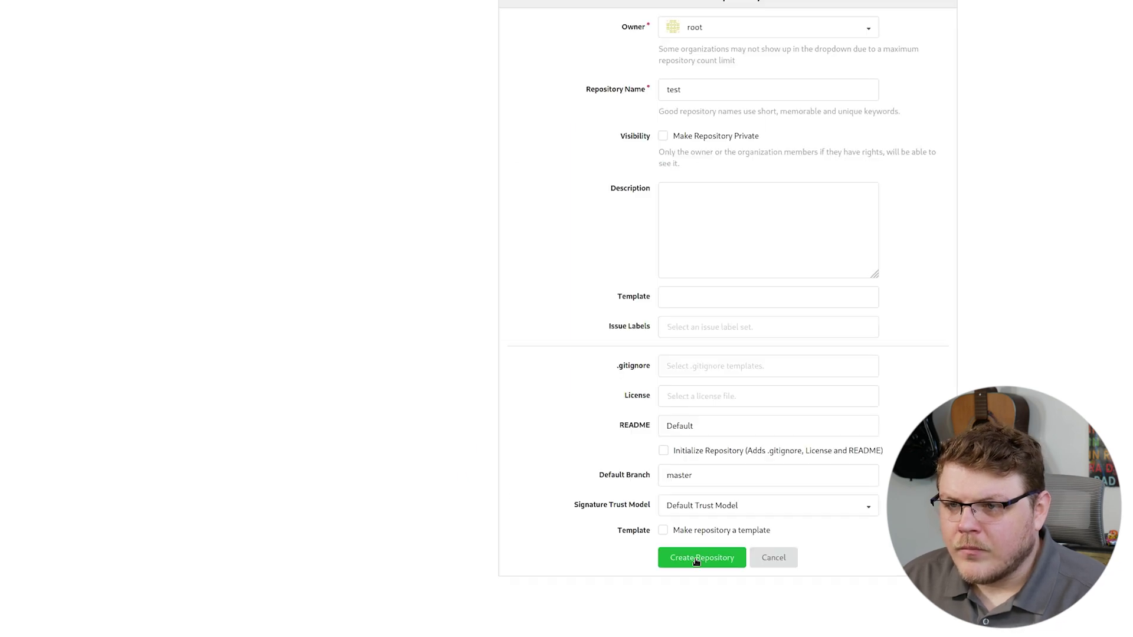
left_click(696, 560)
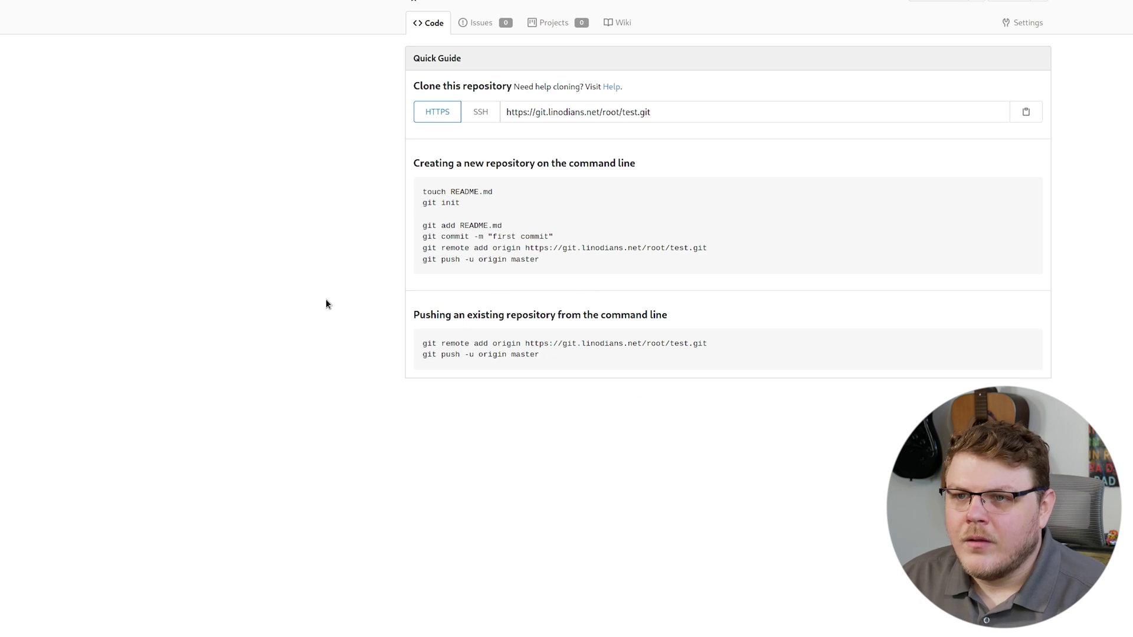
left_click_drag(430, 186, 484, 228)
left_click(484, 228)
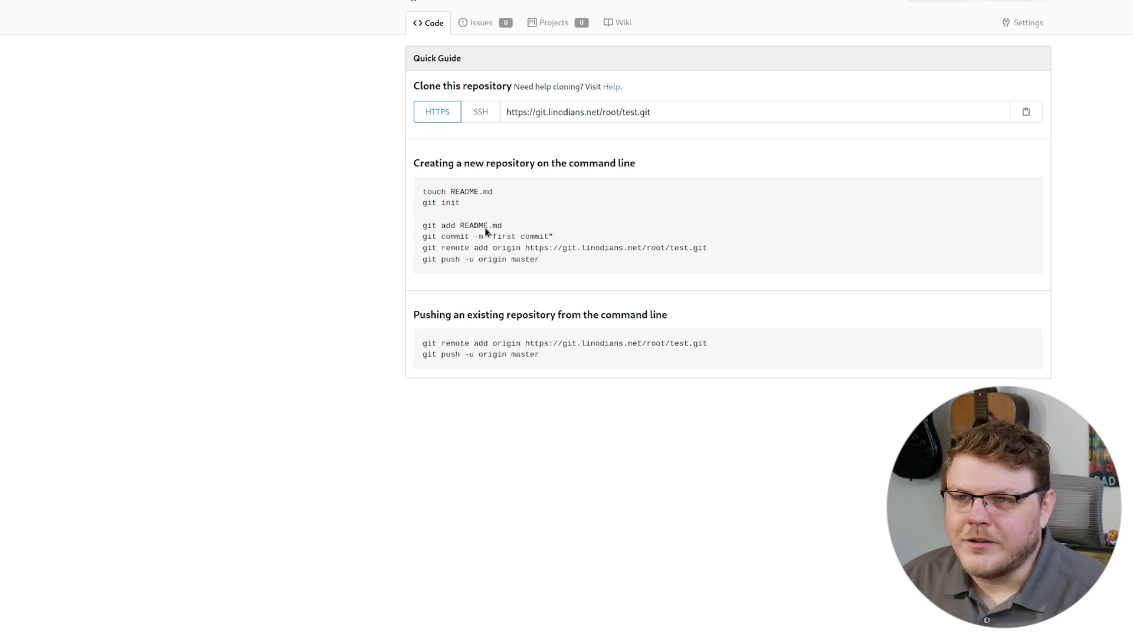
left_click(459, 211)
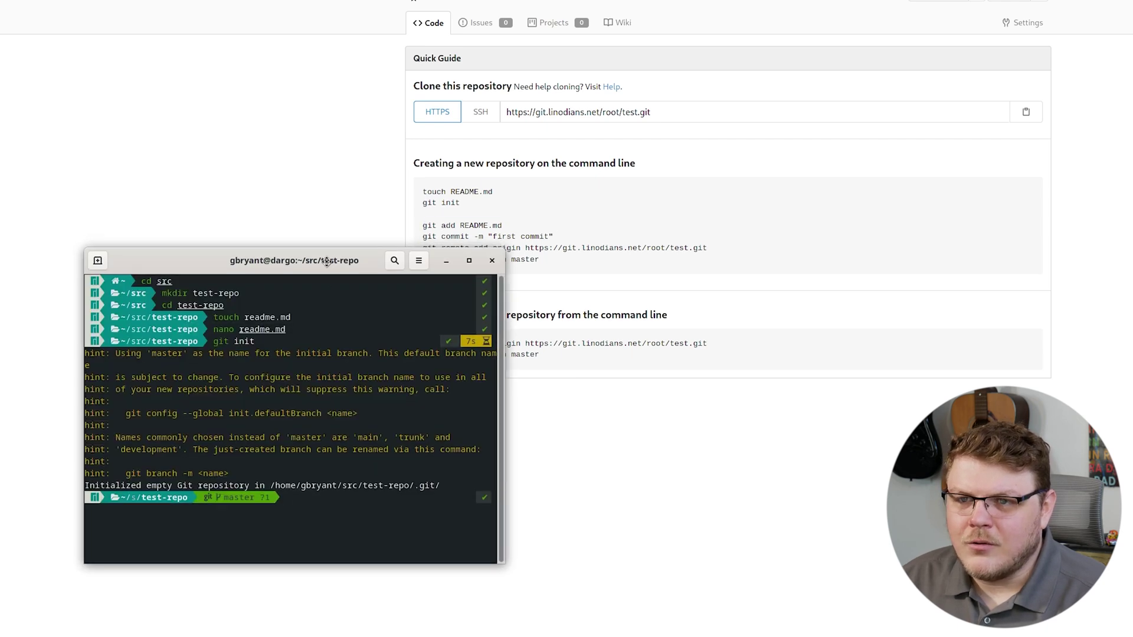
- Stage readme.md and commit it as "First commit"
type("git ")
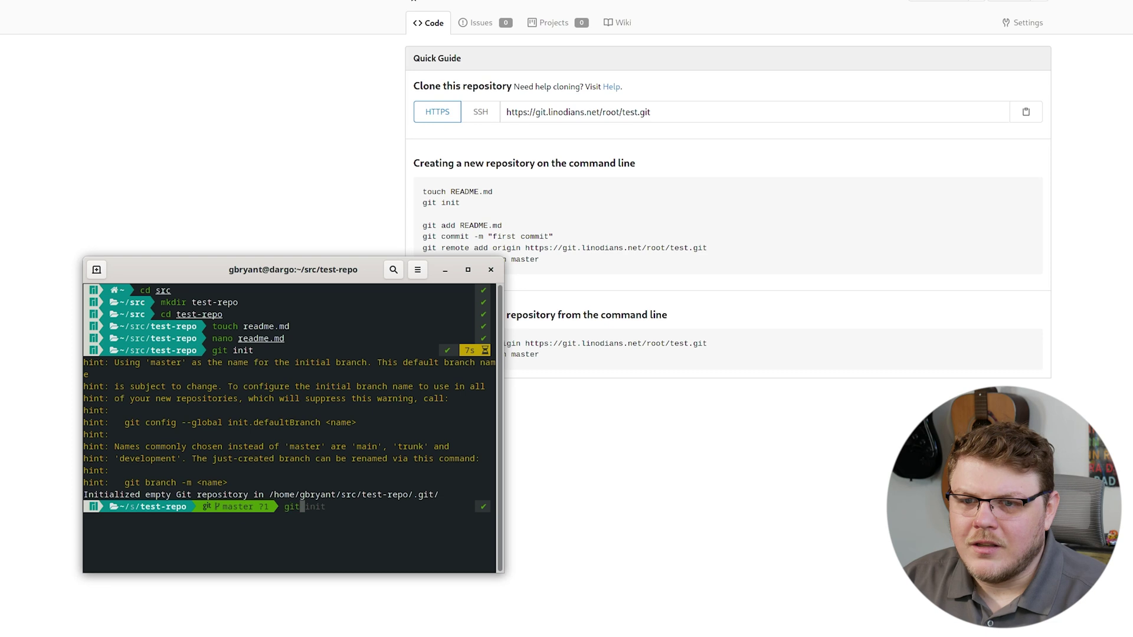
type("add rea")
key("Tab")
type("d")
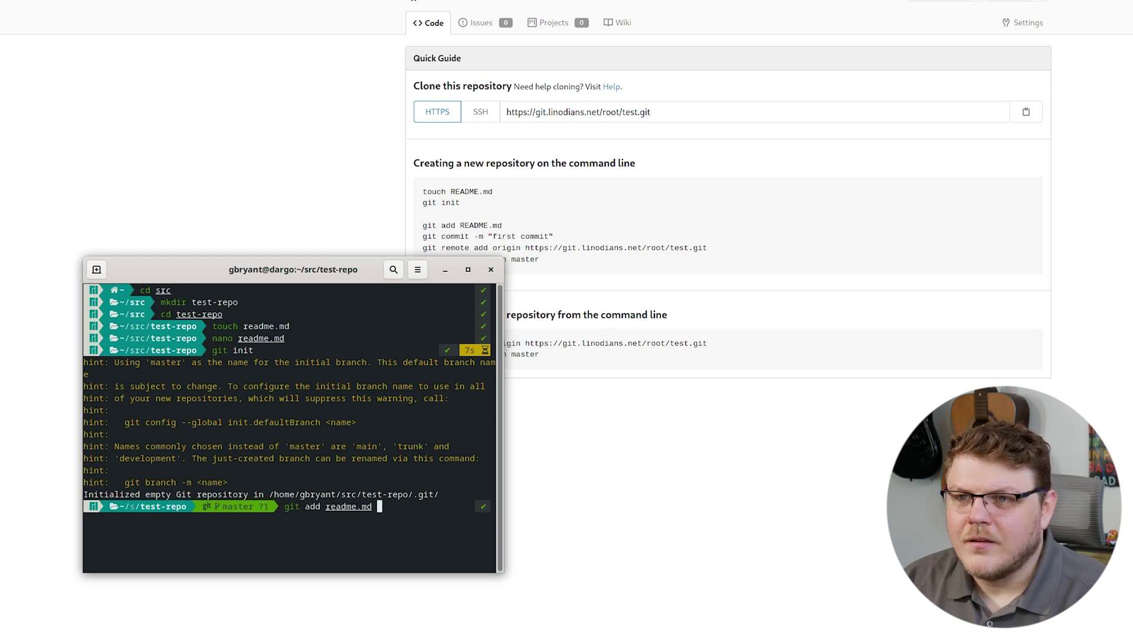
key("Return")
type("git commit -m")
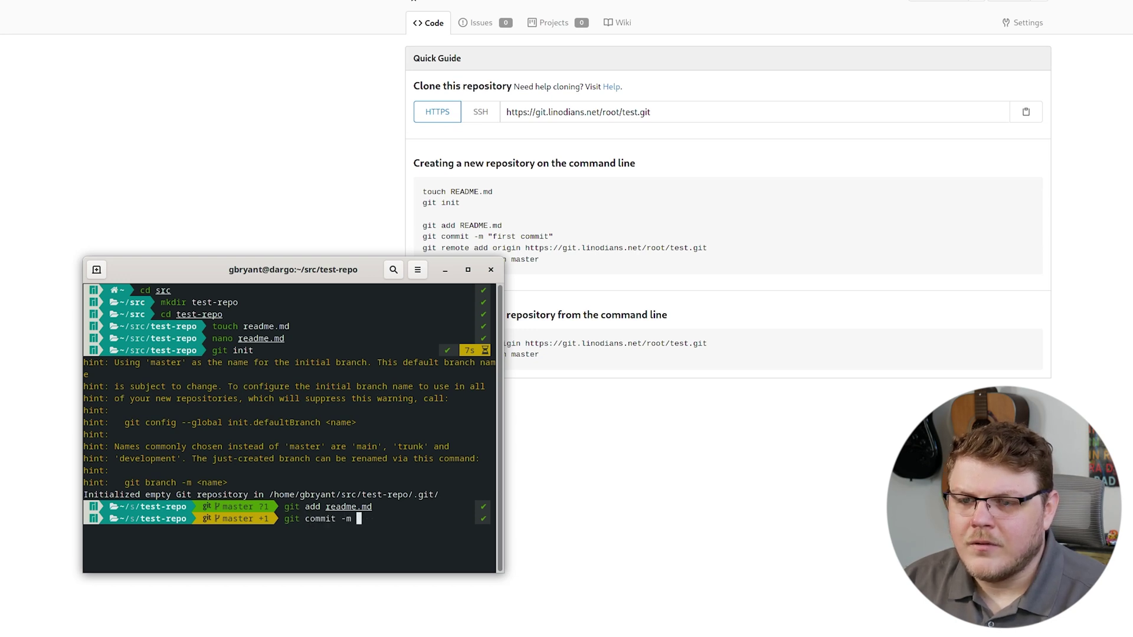
type("\"First")
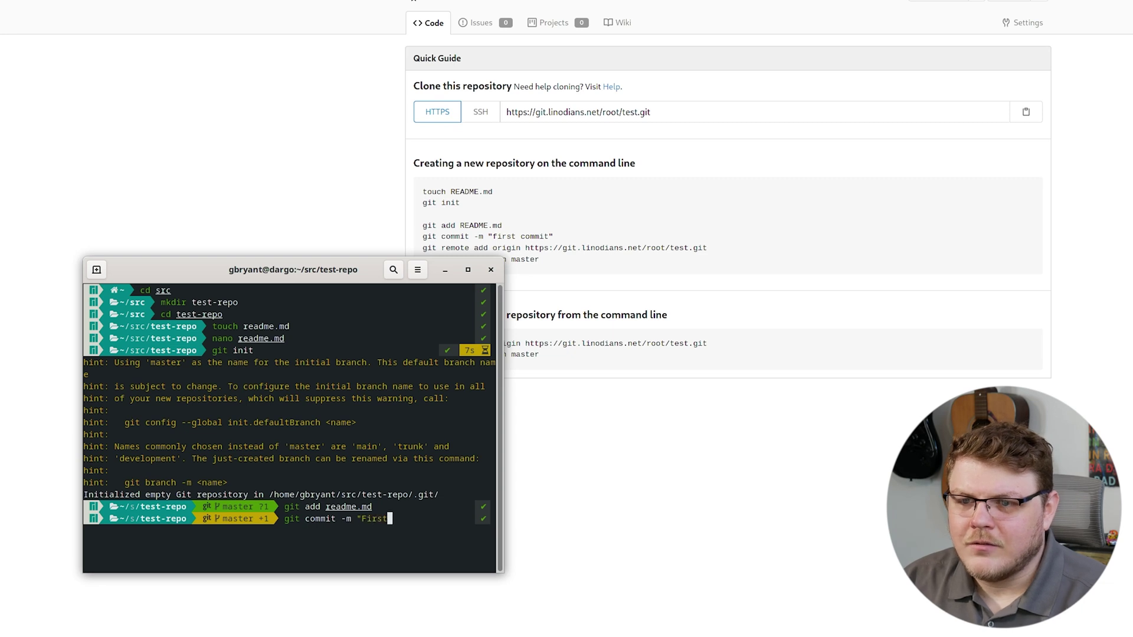
type(" commit\"")
key("Return")
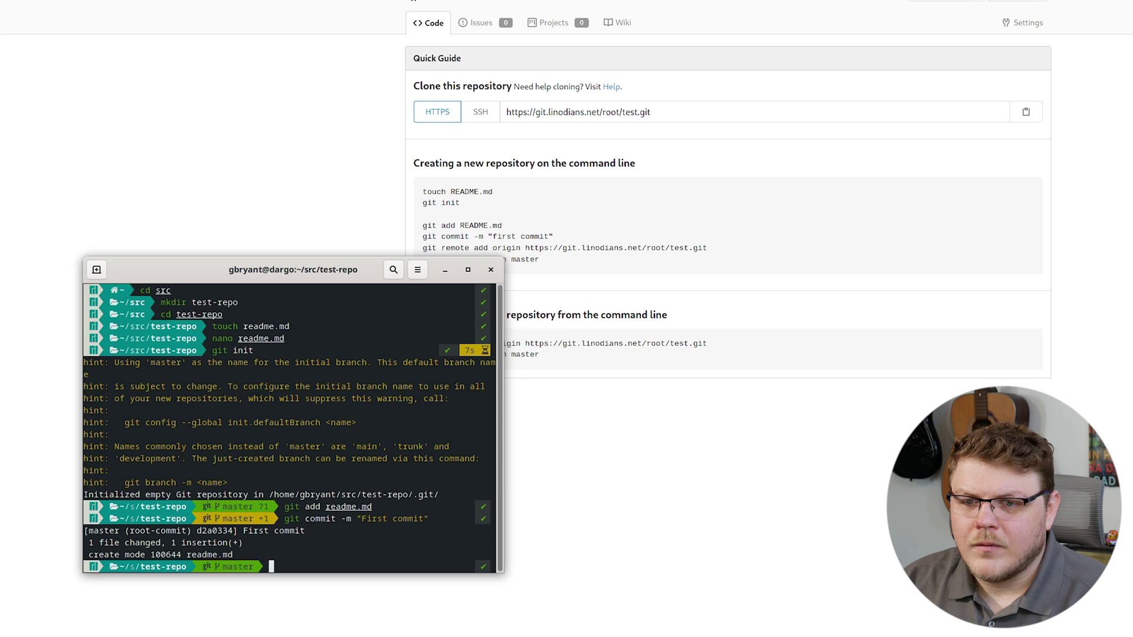
type("git")
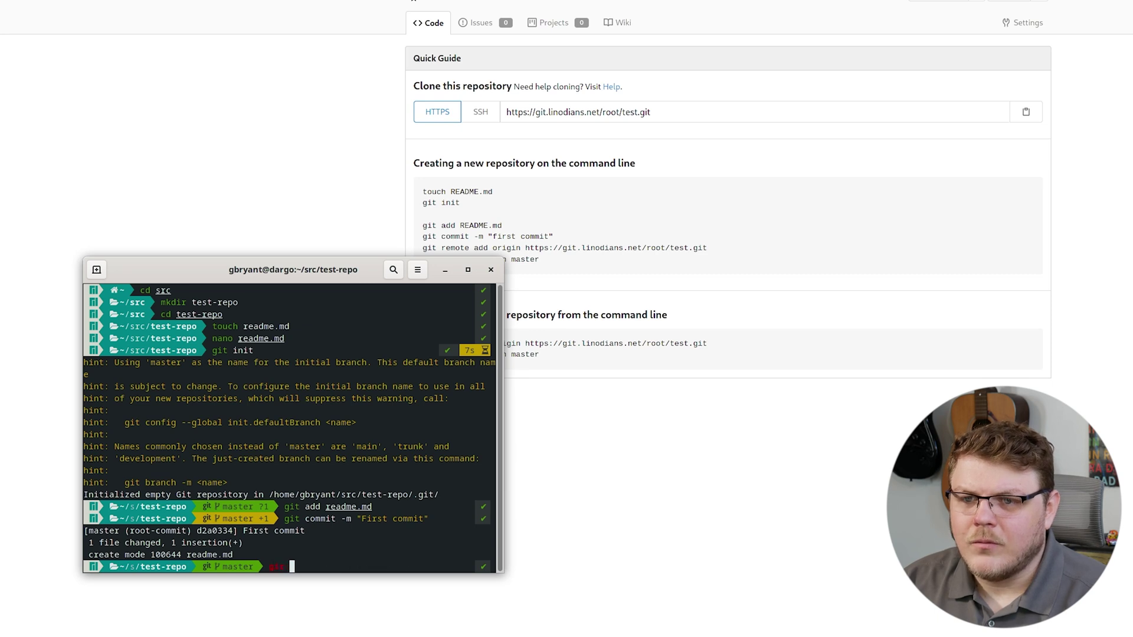
type(" remote ")
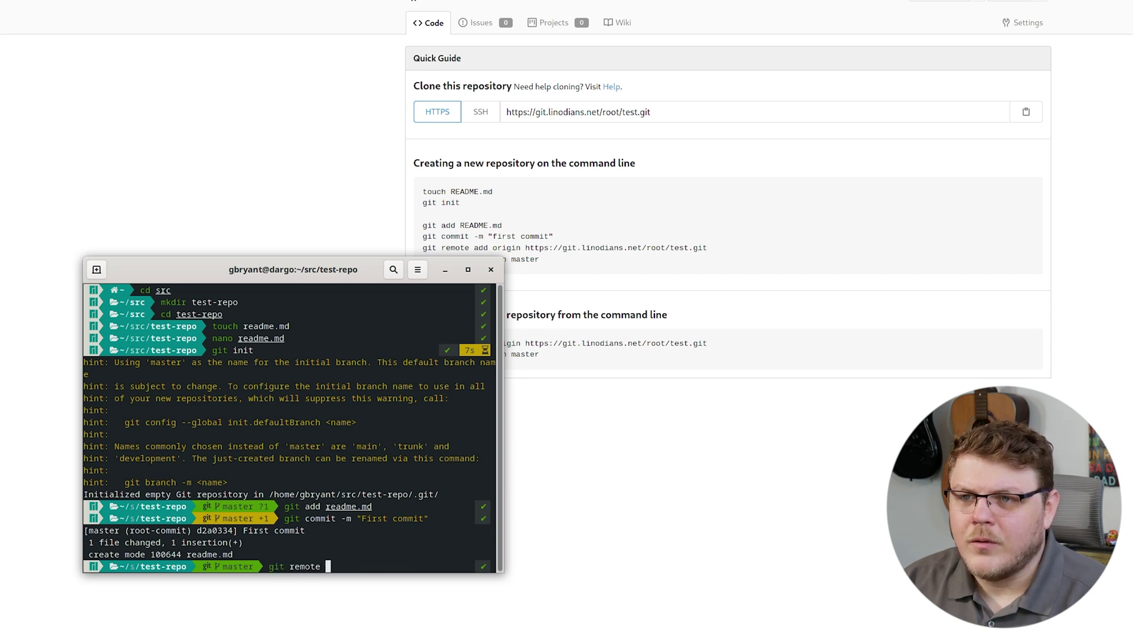
type("add origin ht")
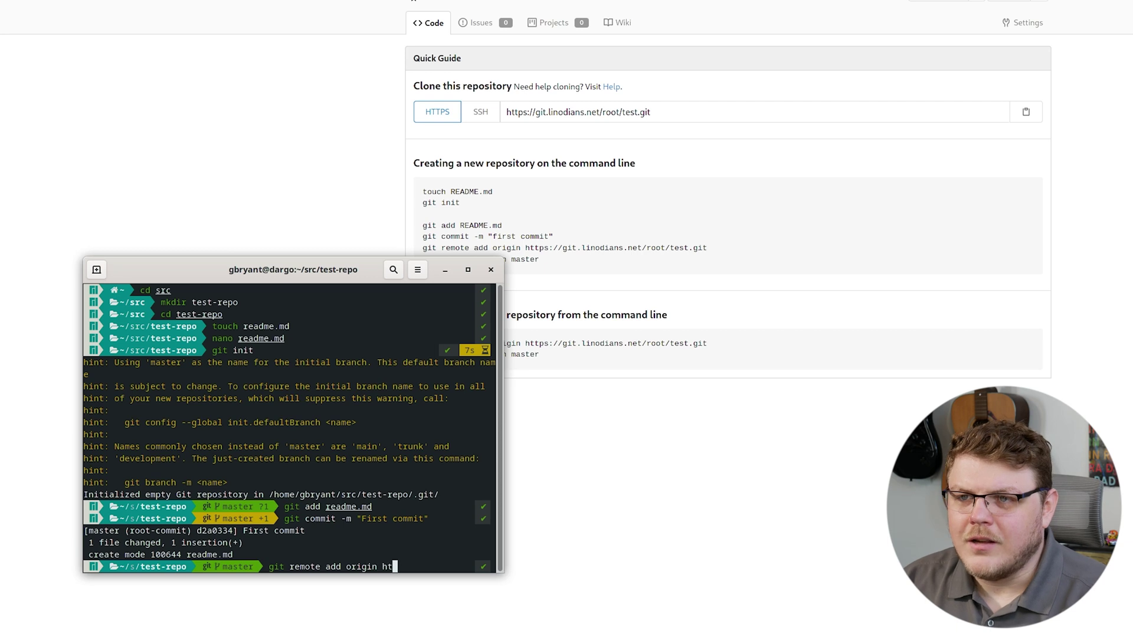
type("tps://git")
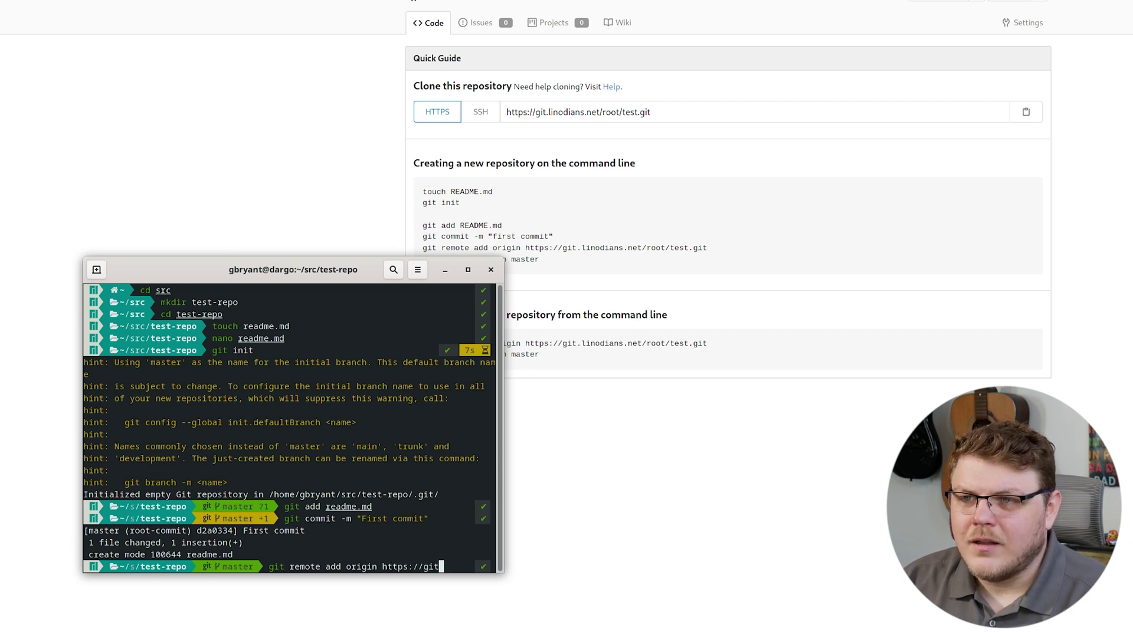
type(".linod")
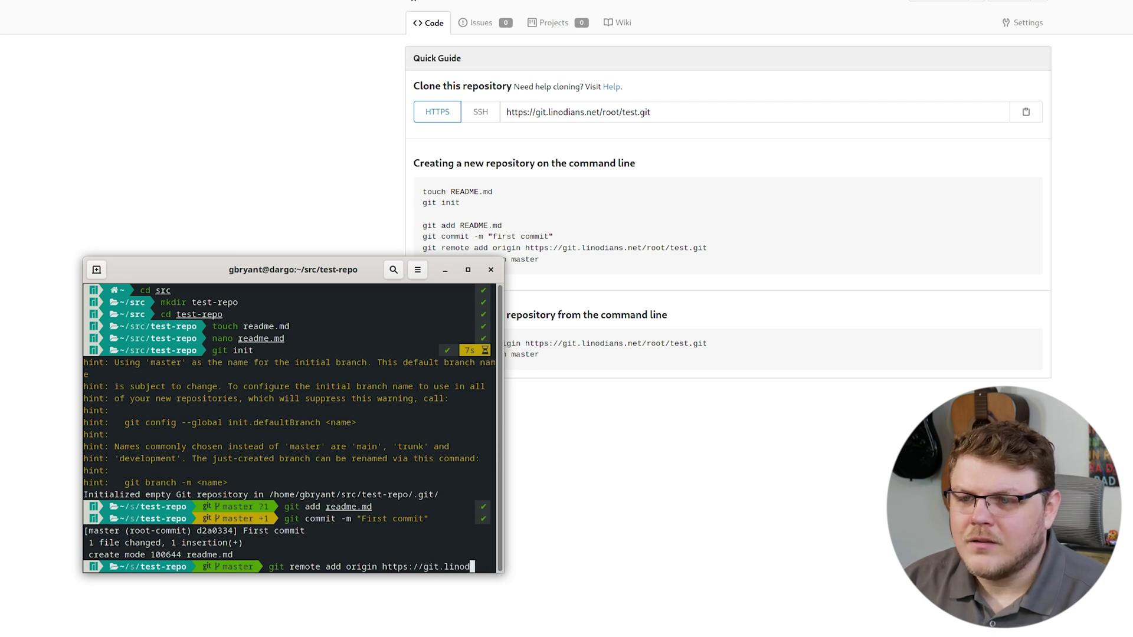
type("ians.net/root/")
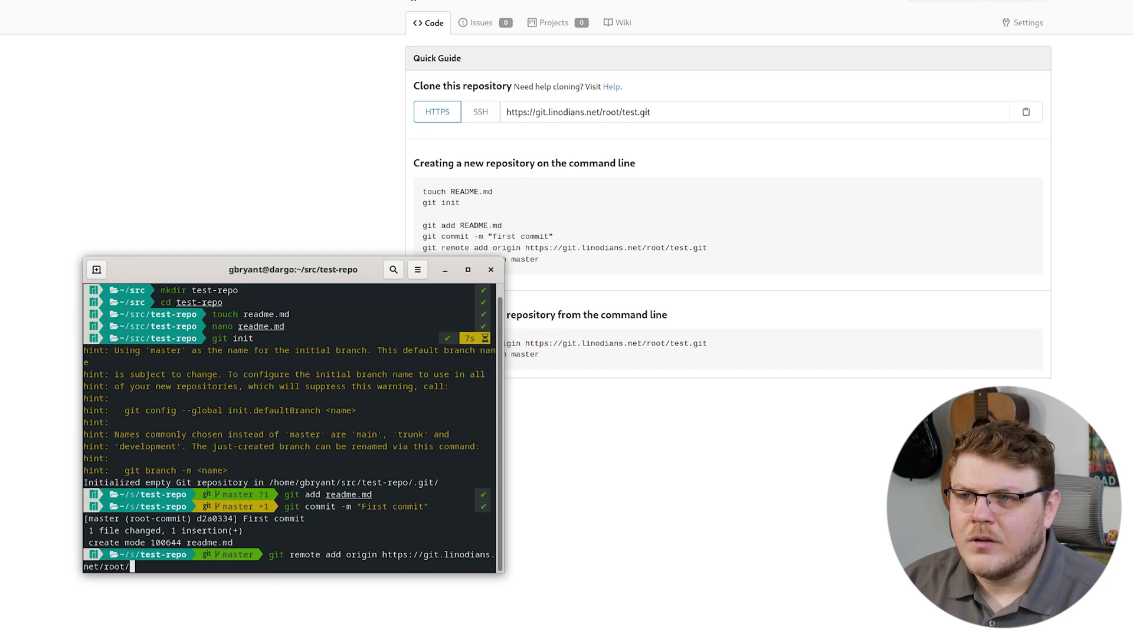
type("test.gi")
key("BackSpace")
key("BackSpace")
type("test.git")
key("Return")
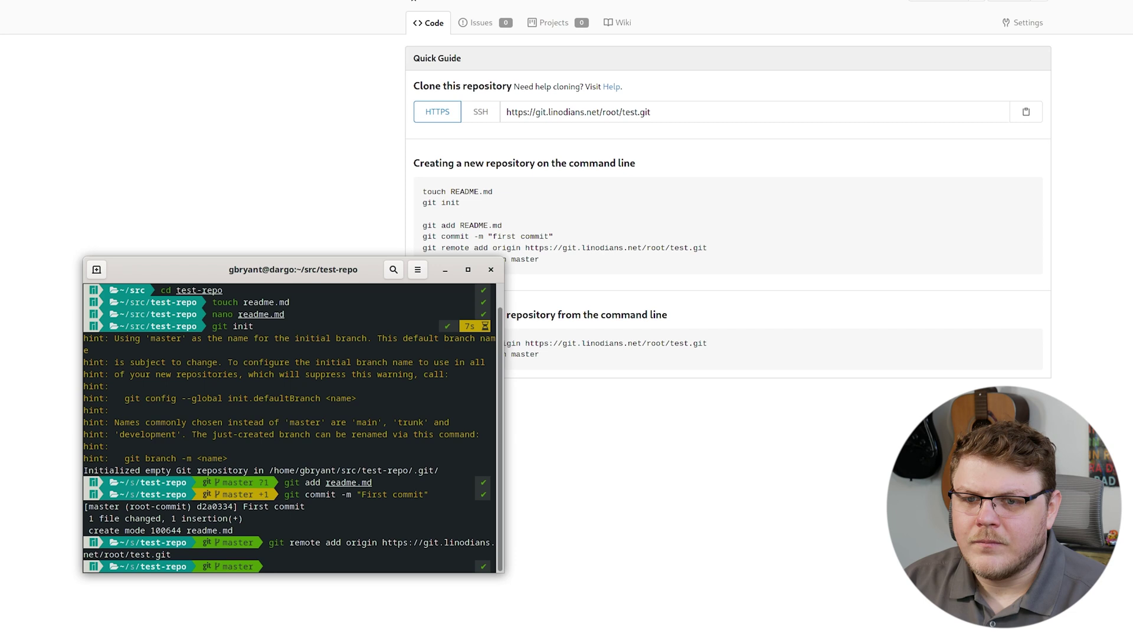
- Run git push -u origin master, authenticating as root with the account password
key("alt+Tab")
key("alt+Tab")
type("git")
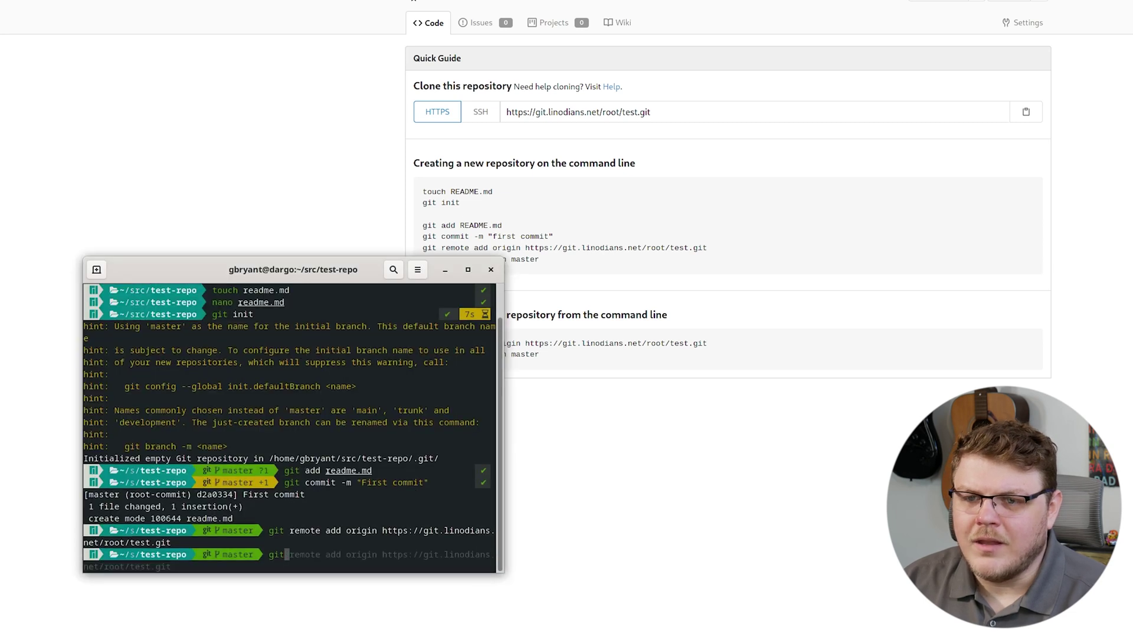
type(" push ")
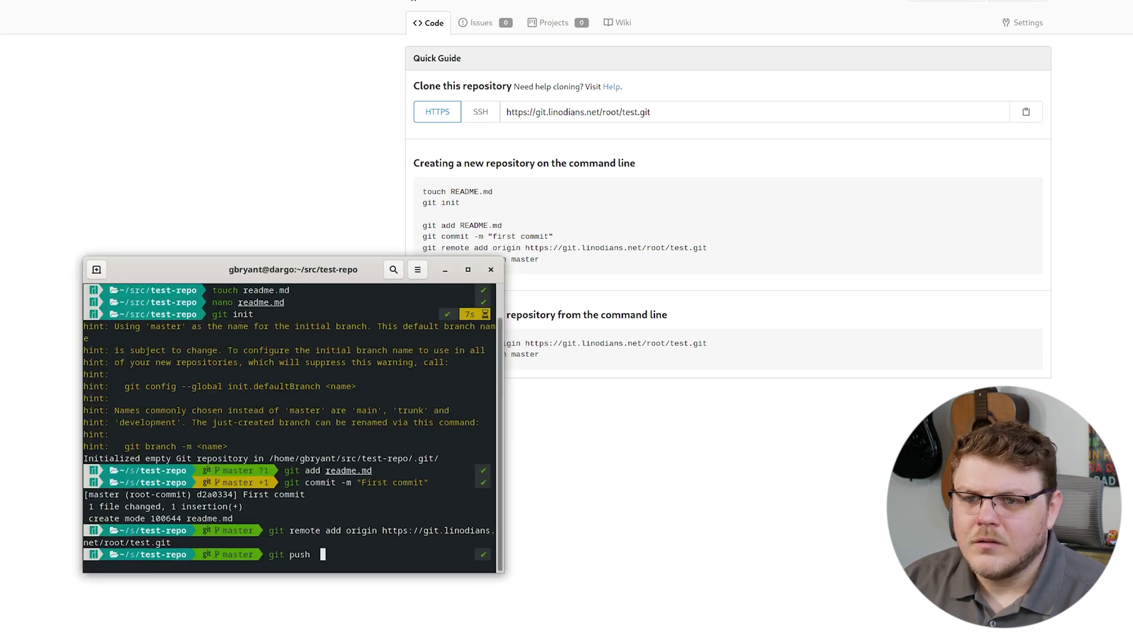
type("-u origin master")
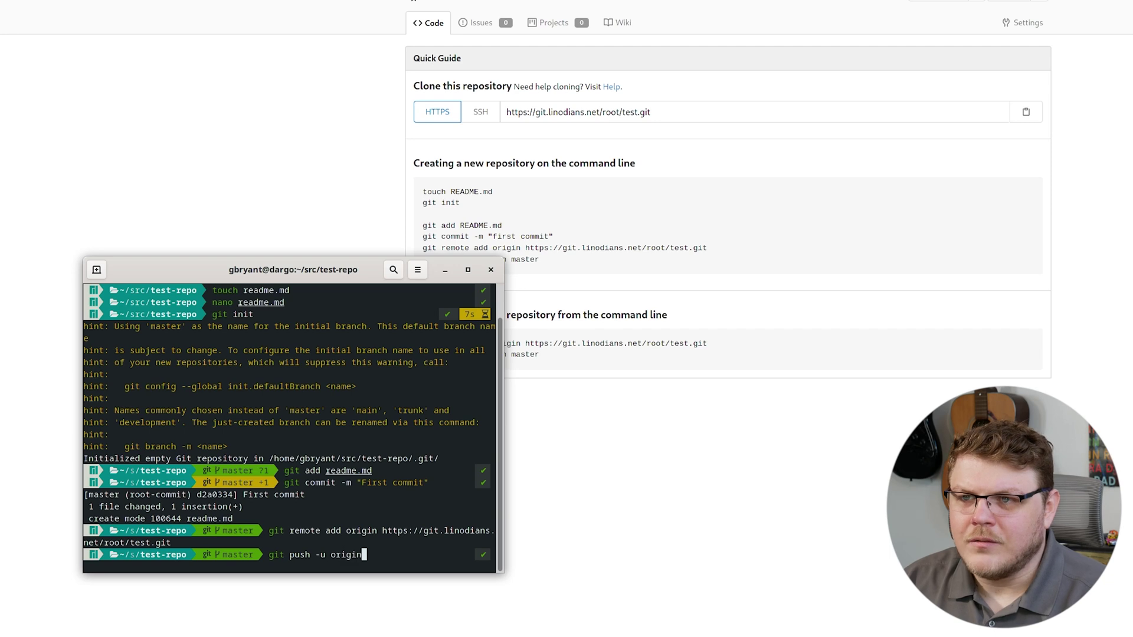
key("Return")
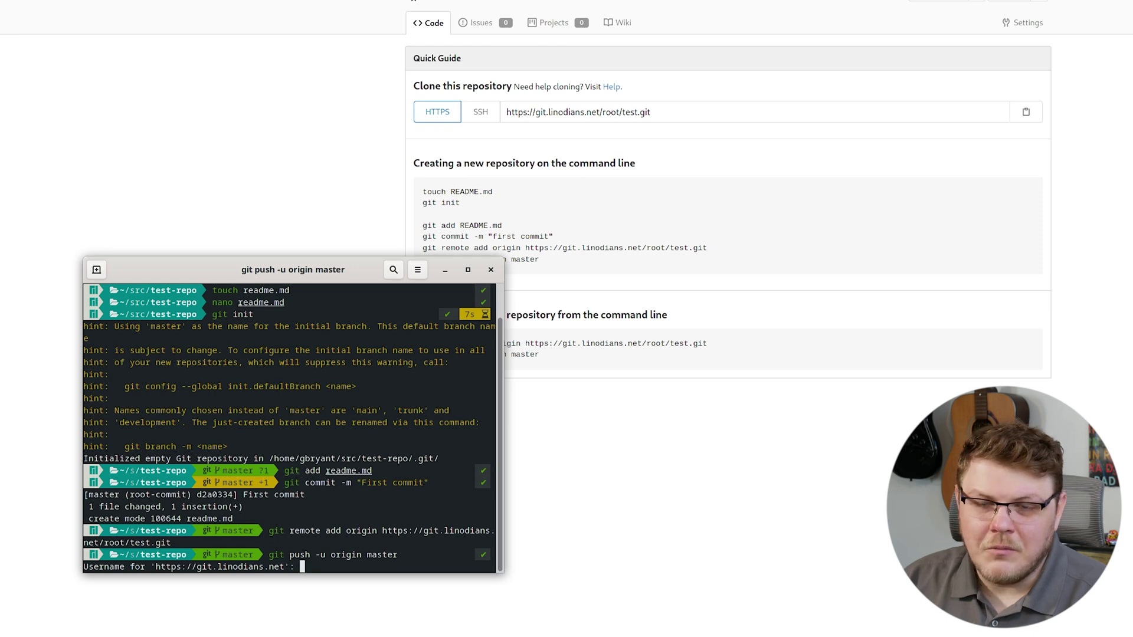
type("root")
key("Return")
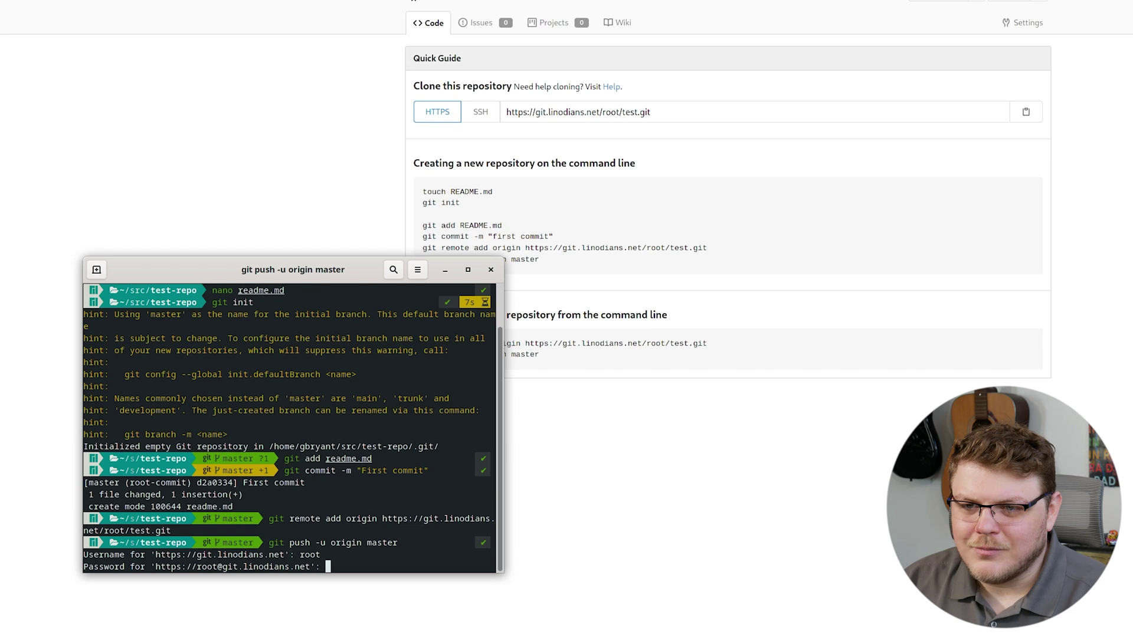
key("Return")
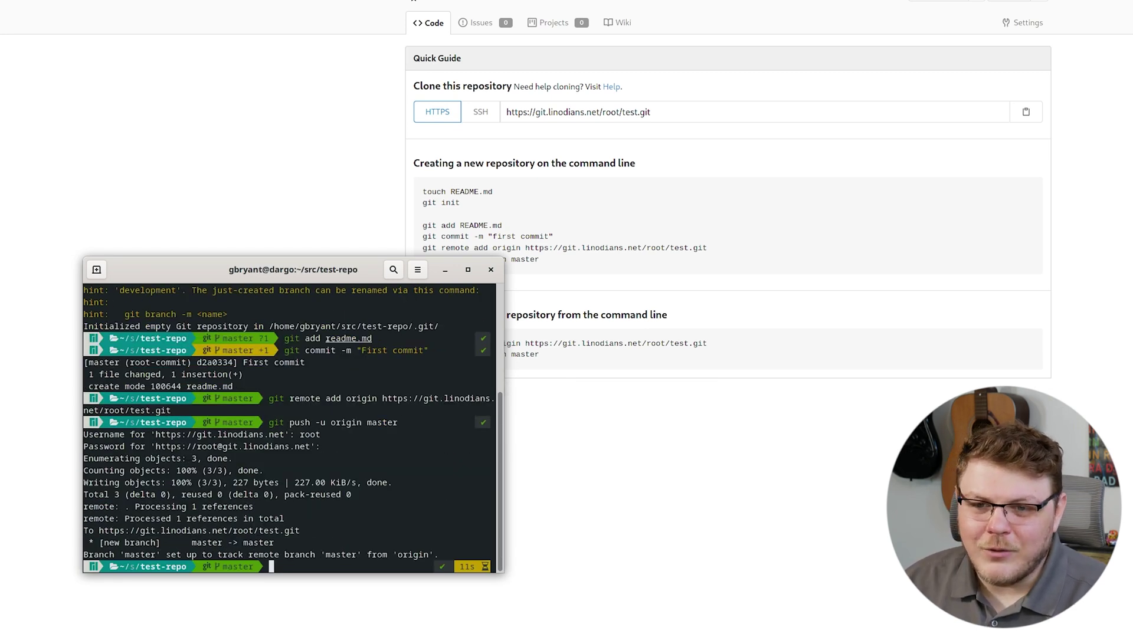
- Reload the Gitea repository page to see the pushed Hello, world! readme
left_click(781, 501)
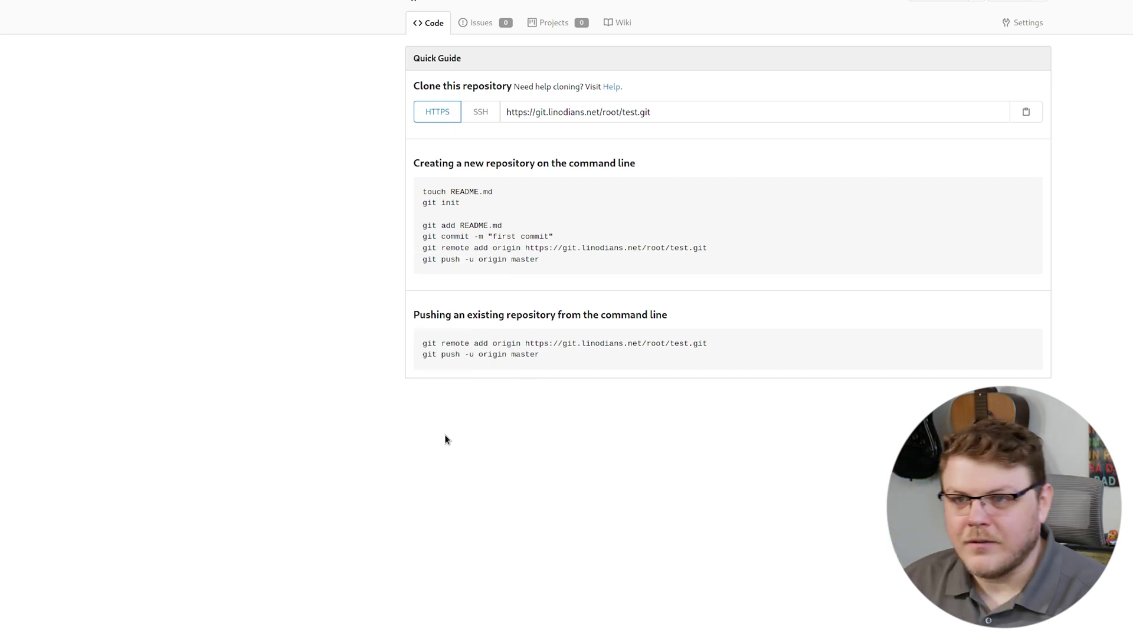
key("F5")
triple_click(443, 250)
left_click(533, 243)
- Add '- [ ] Update the user password' as readme.md's second line in nano and save
key("alt+Tab")
type("nano")
key("Right")
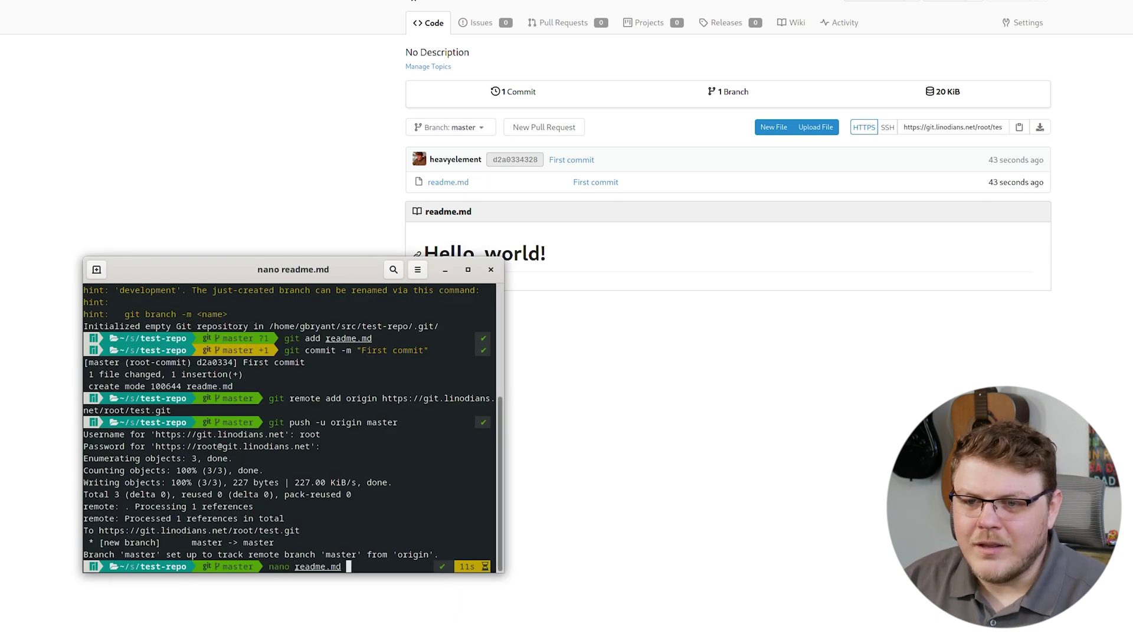
key("Return")
key("End")
key("Return")
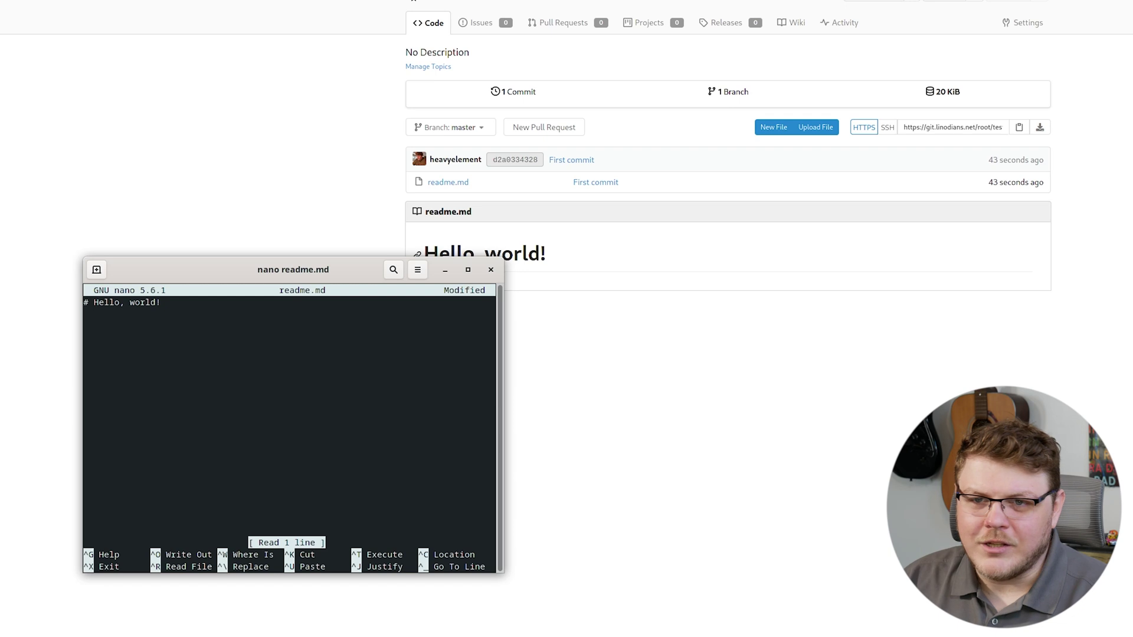
type("- [ ] Update")
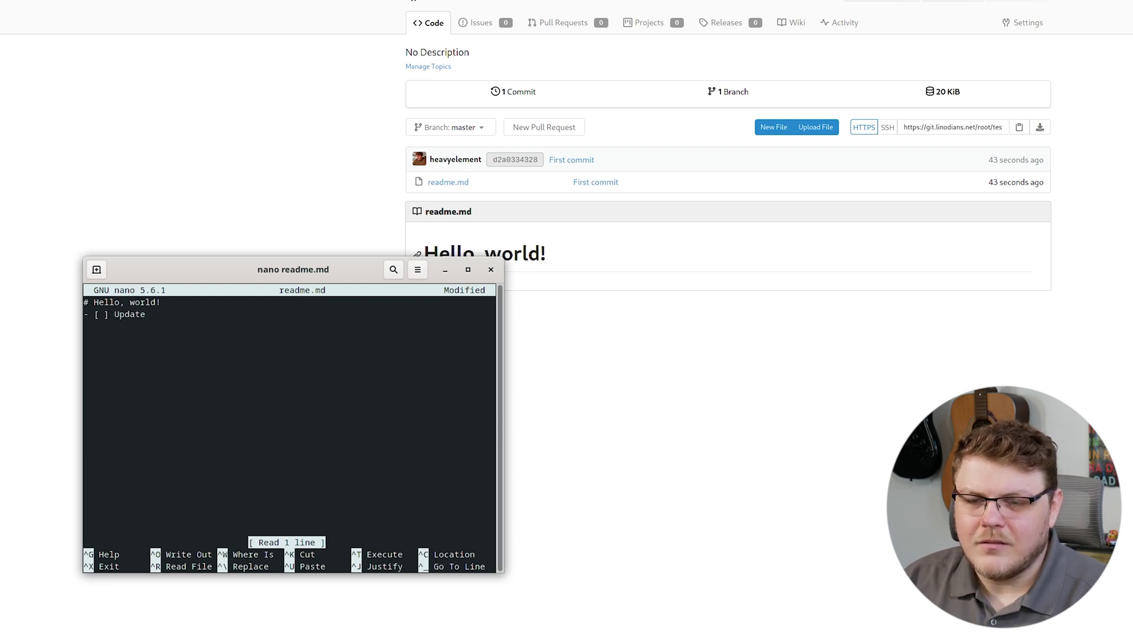
type(" the user")
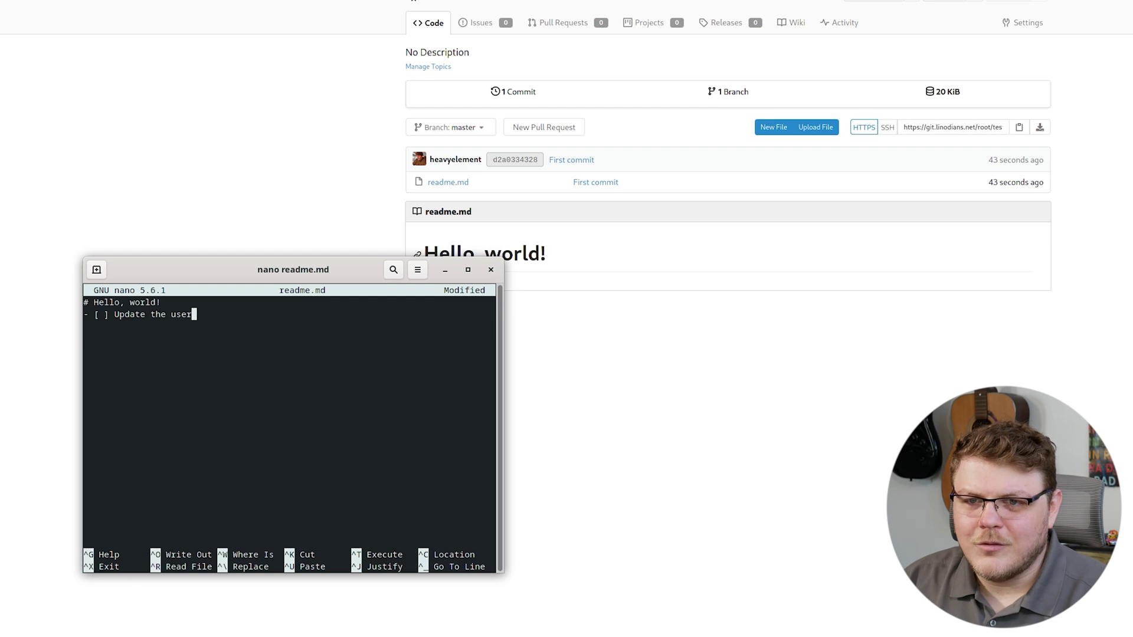
type(" password")
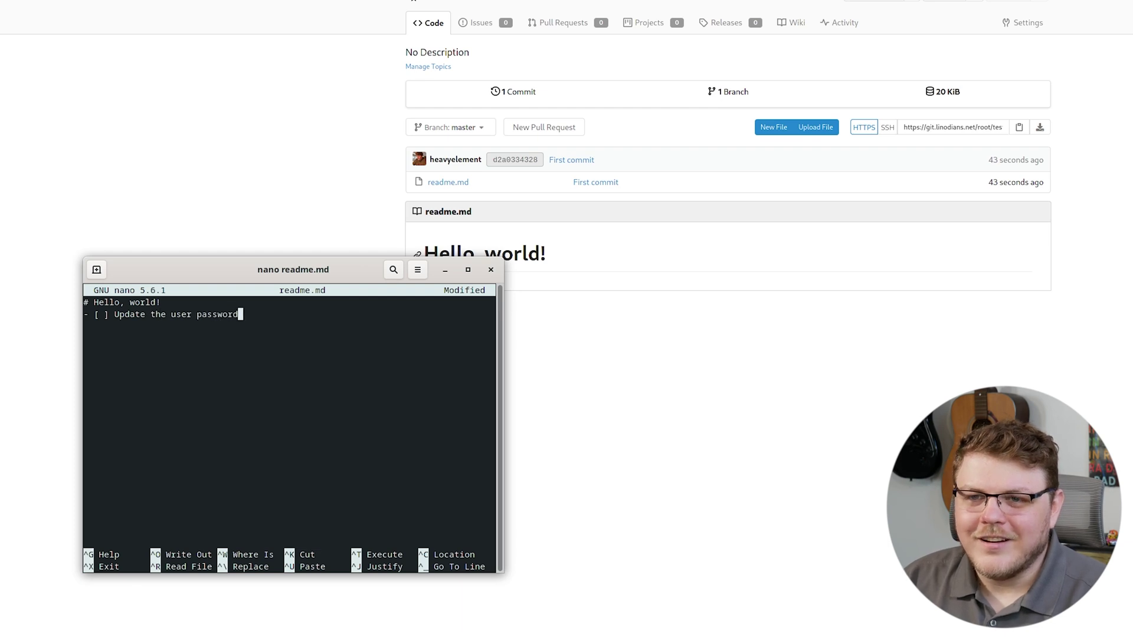
key("ctrl+x")
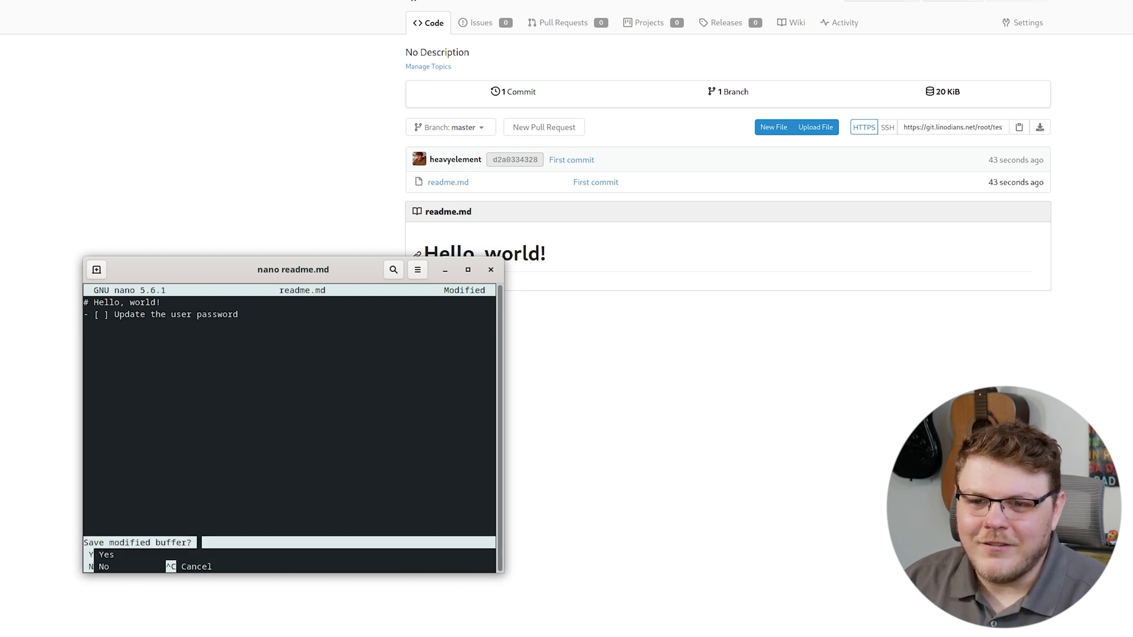
key("y")
key("Return")
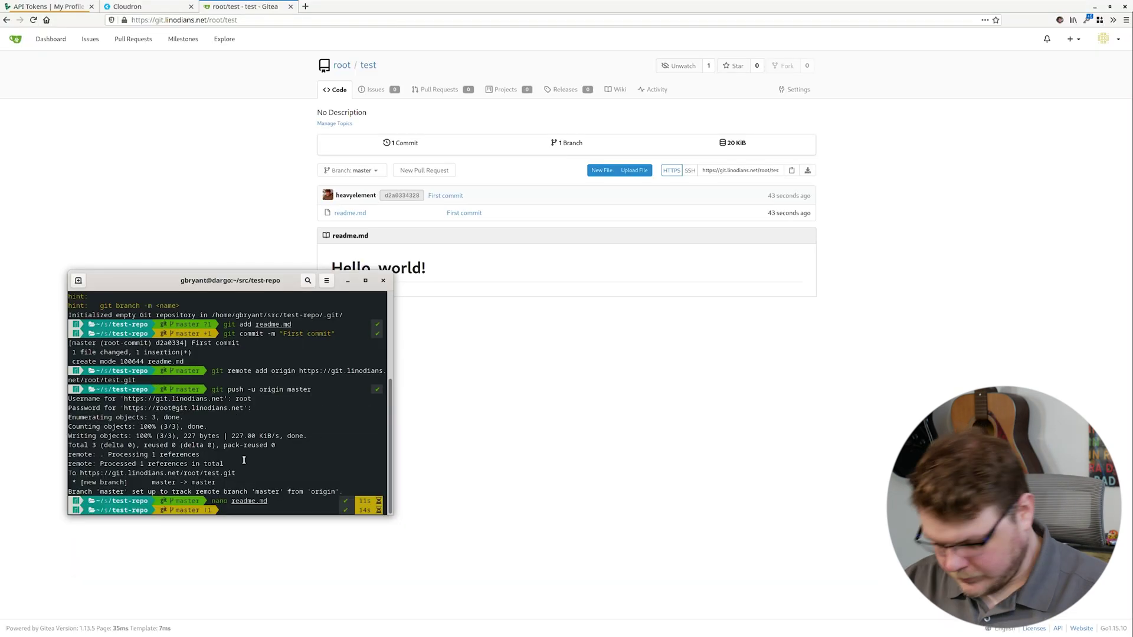
- Stage readme.md and commit it as "Second commit"
type("git add readme.md")
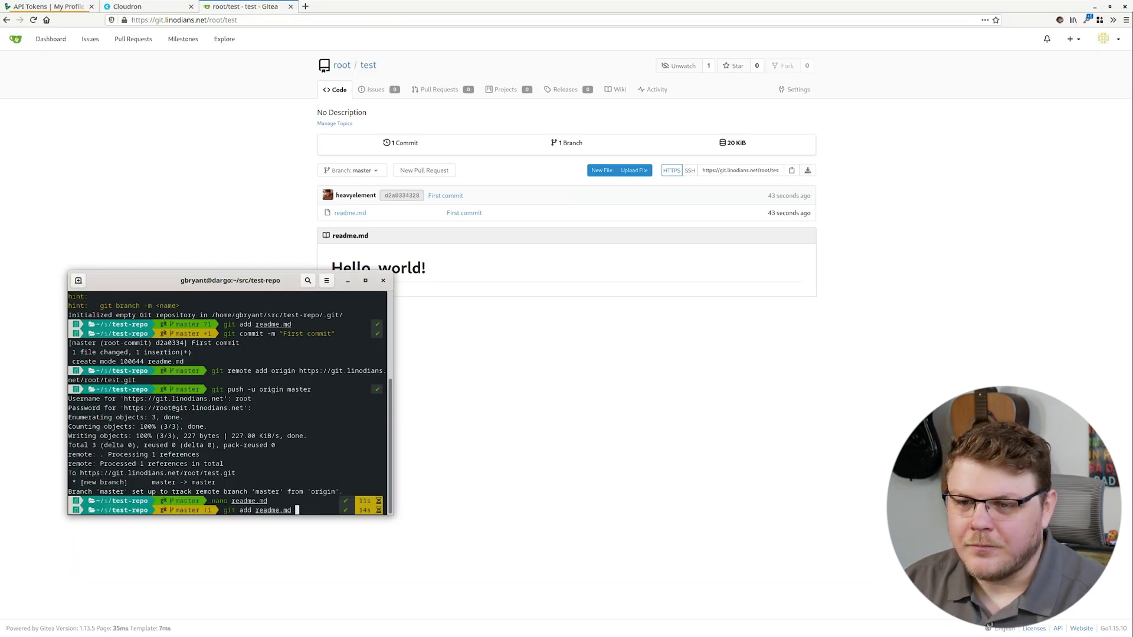
key("Return")
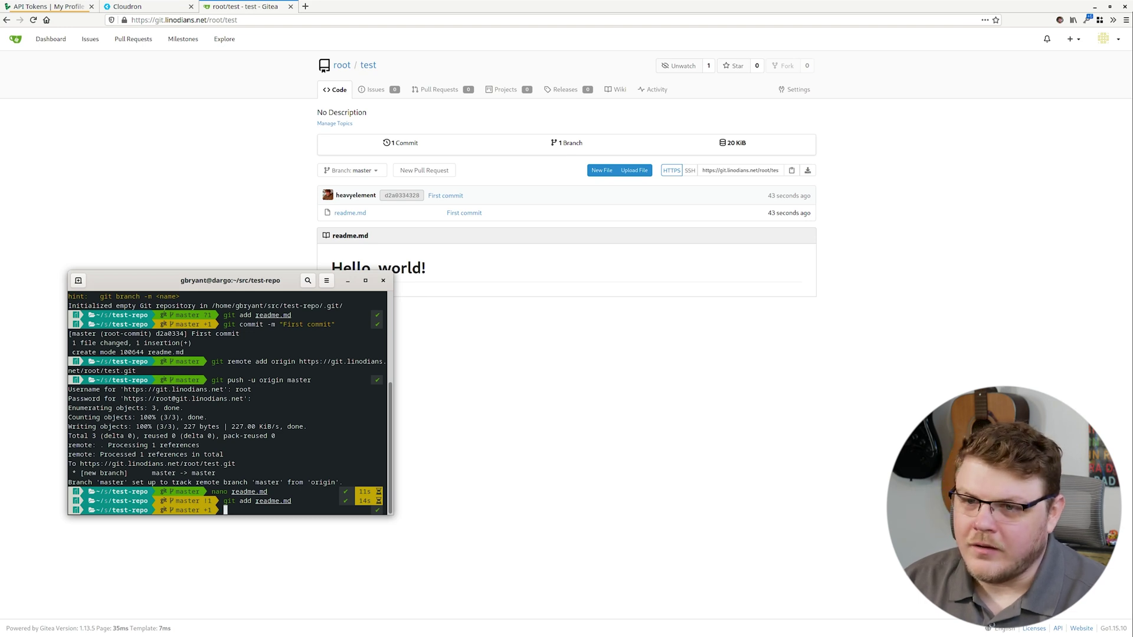
type("git commit")
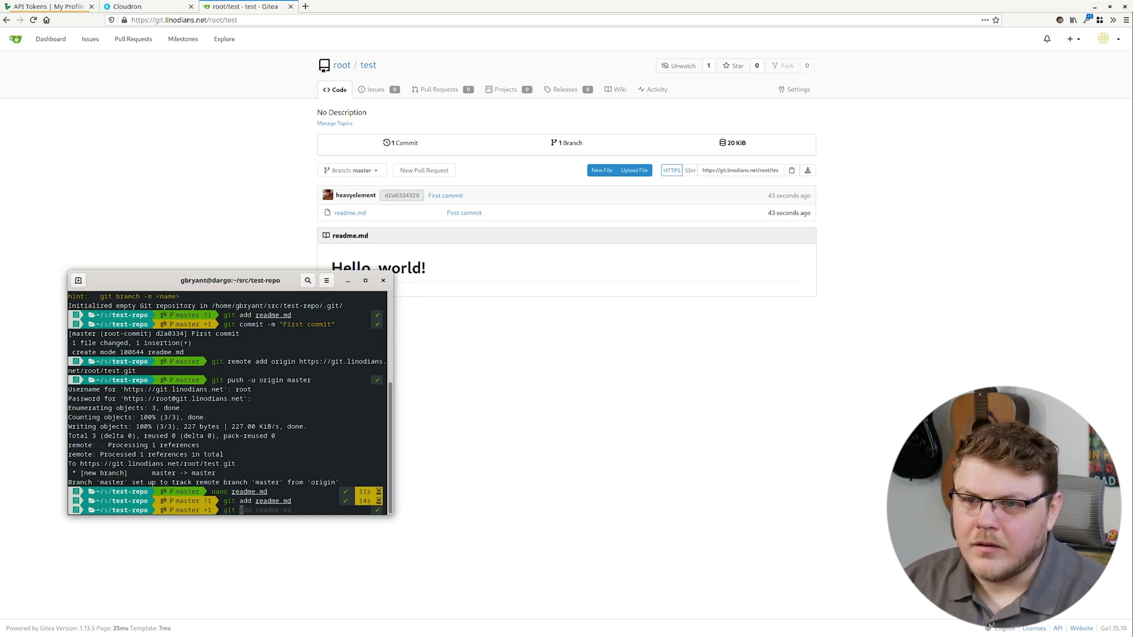
key("BackSpace")
key("BackSpace")
key("BackSpace")
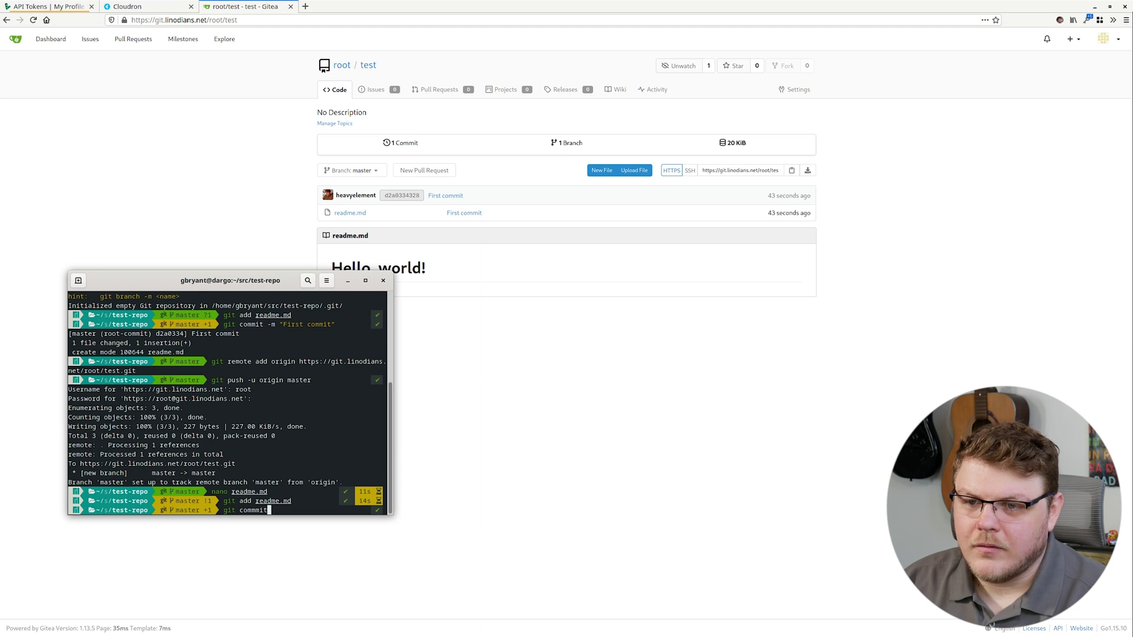
type("it -m")
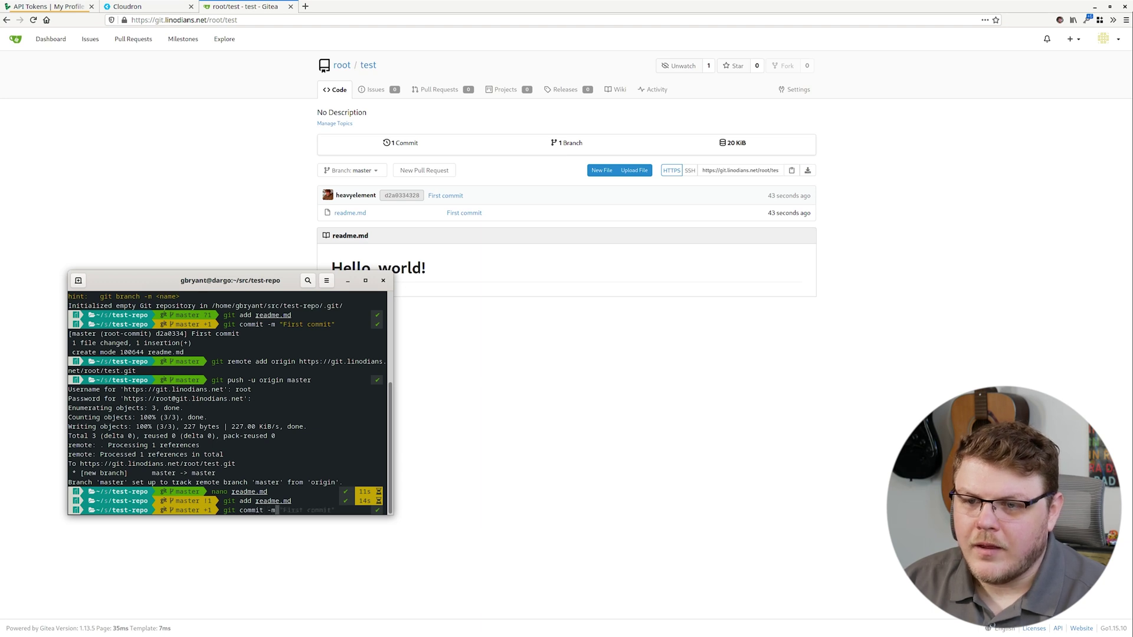
type(" \"Second commit")
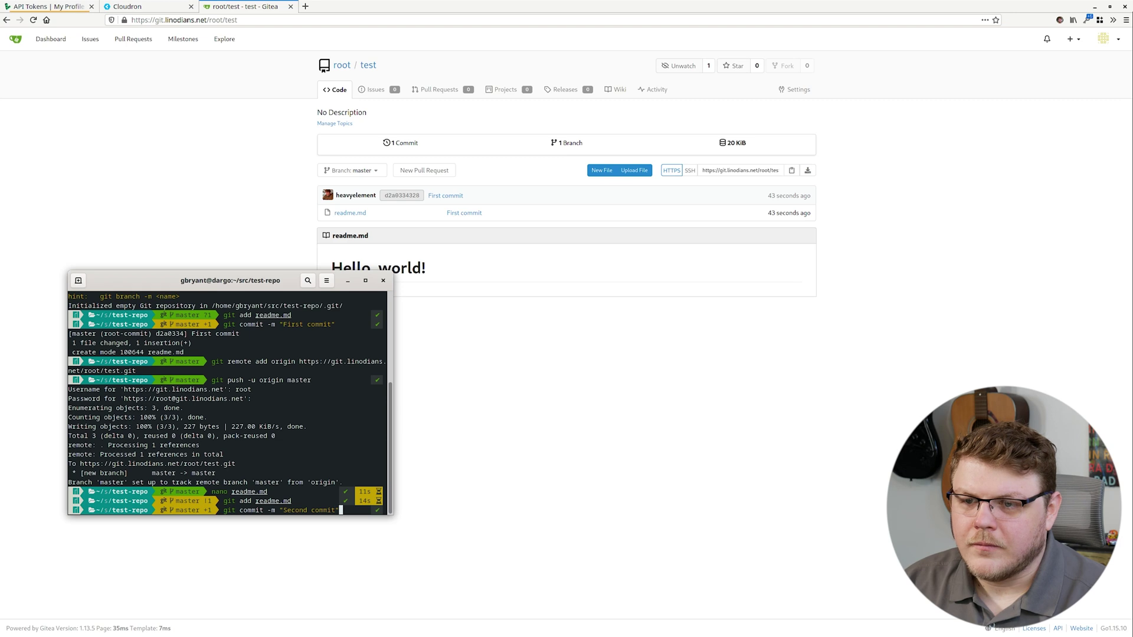
key("Return")
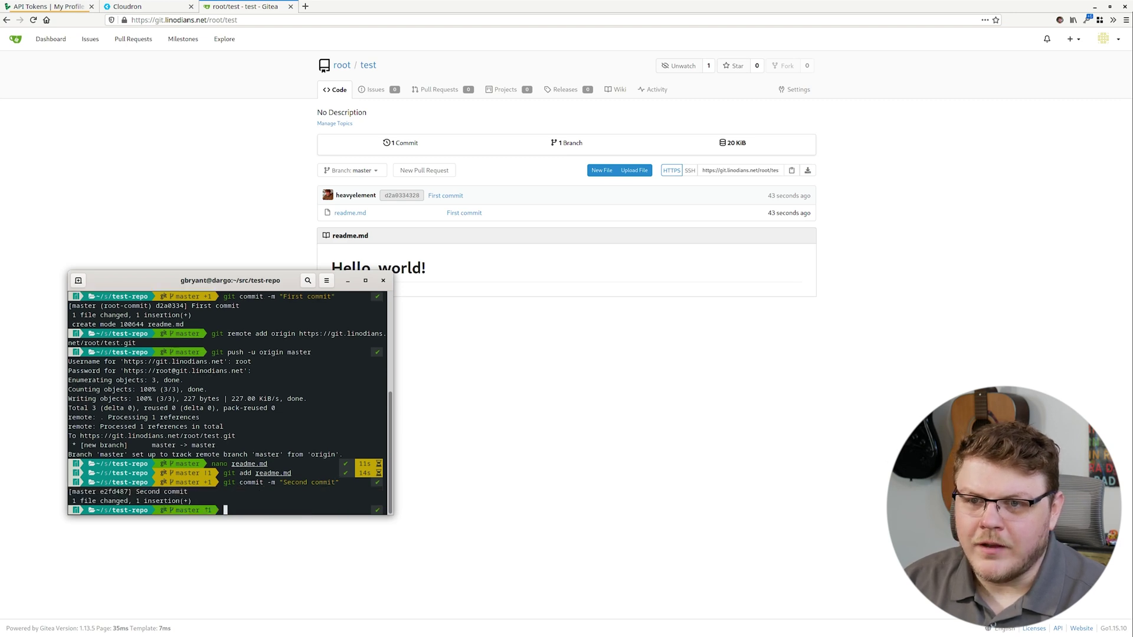
- Push master to origin again and reload the Gitea repository page
type("git puth")
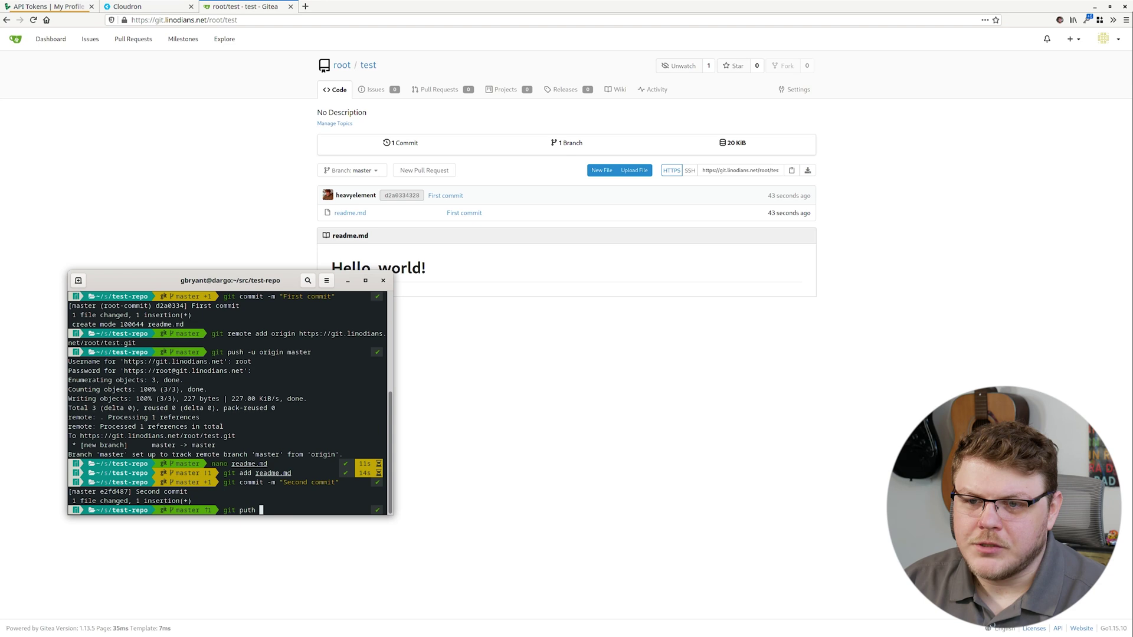
key("BackSpace")
key("BackSpace")
key("BackSpace")
type("sh -")
key("Tab")
key("Up")
key("Return")
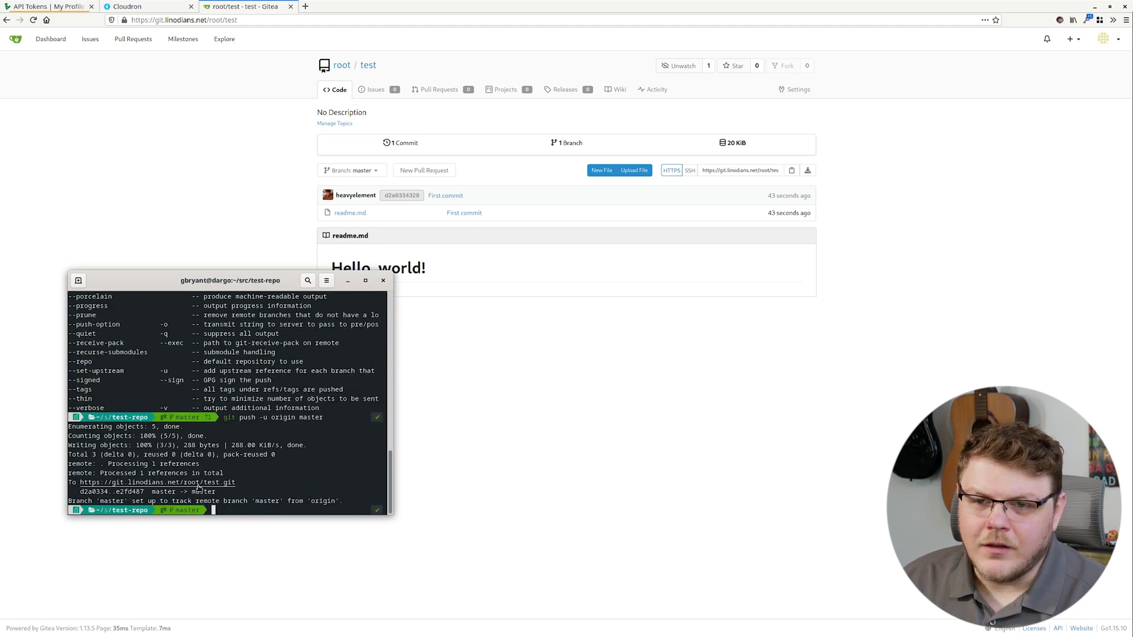
left_click(489, 468)
key("ctrl+l")
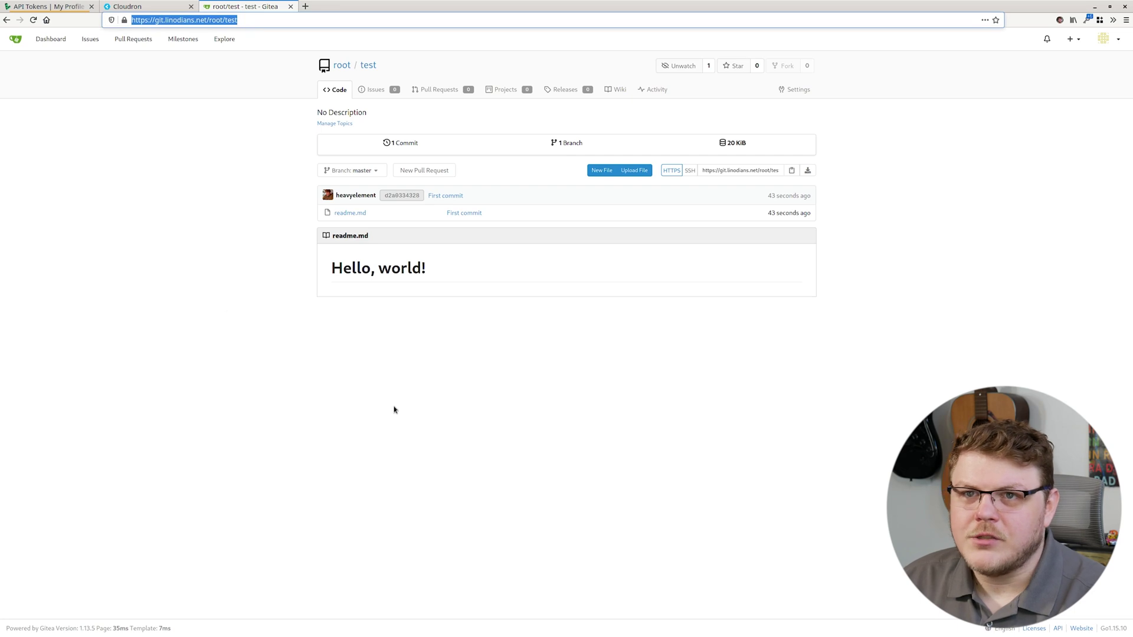
left_click(33, 21)
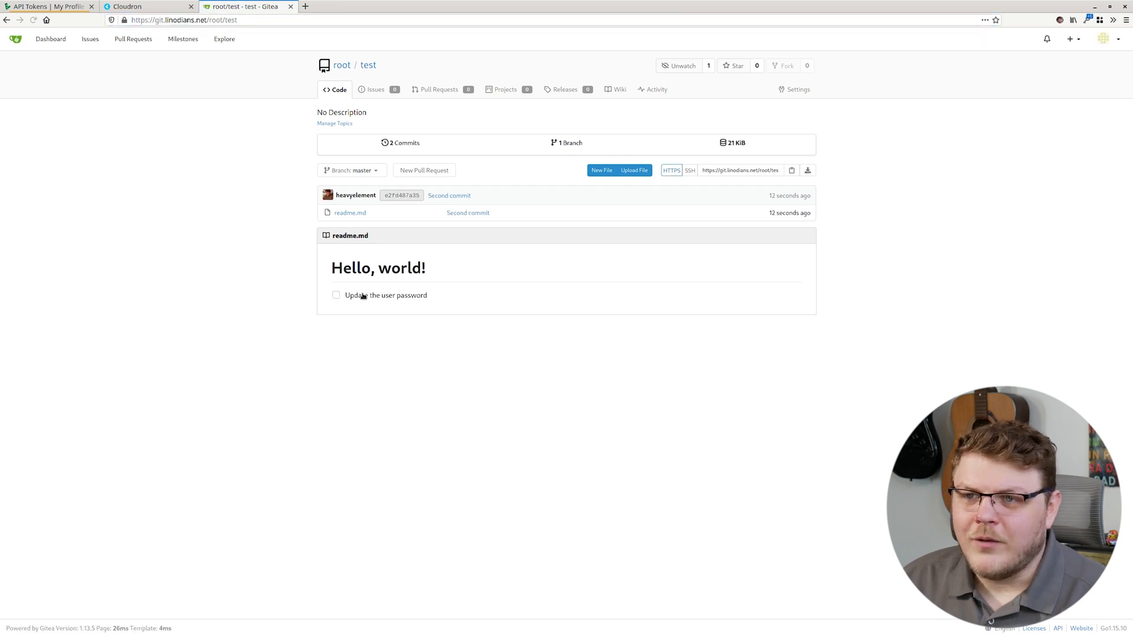